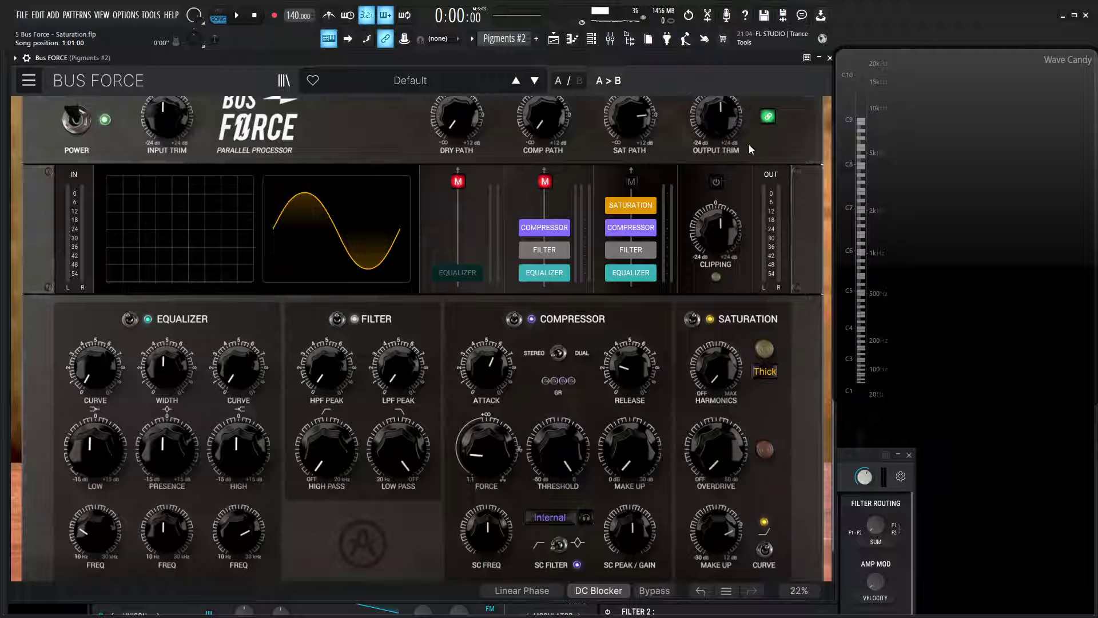
# Step: Inspect the Pigments analog engine while playing a test note, and return to the Bus Force window
pyautogui.click(851, 462)
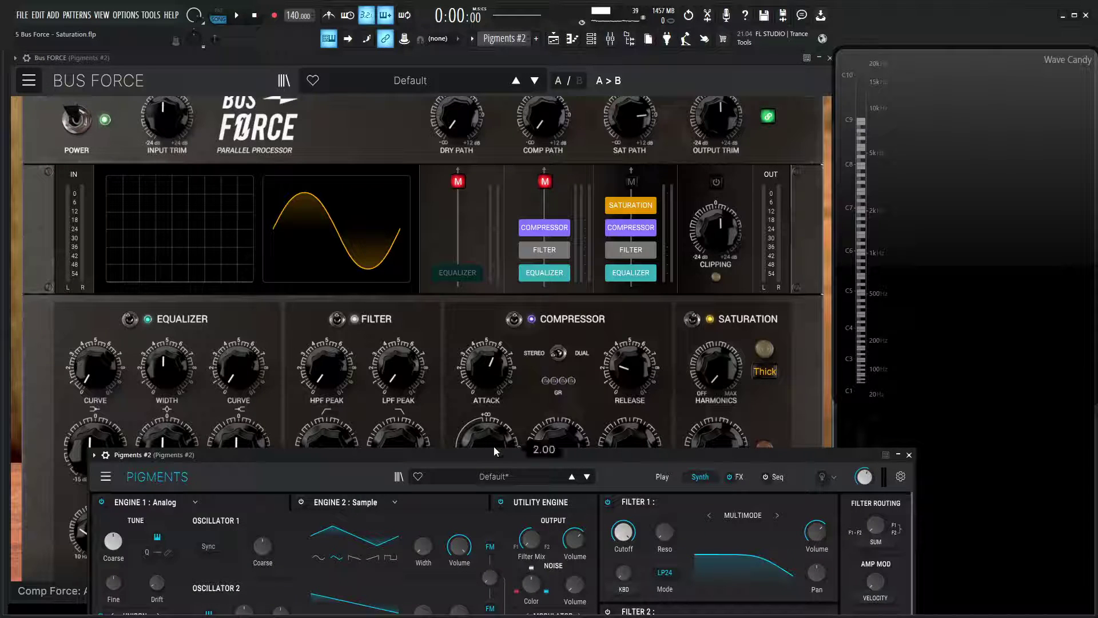
pyautogui.moveTo(494, 455); pyautogui.dragTo(465, 145)
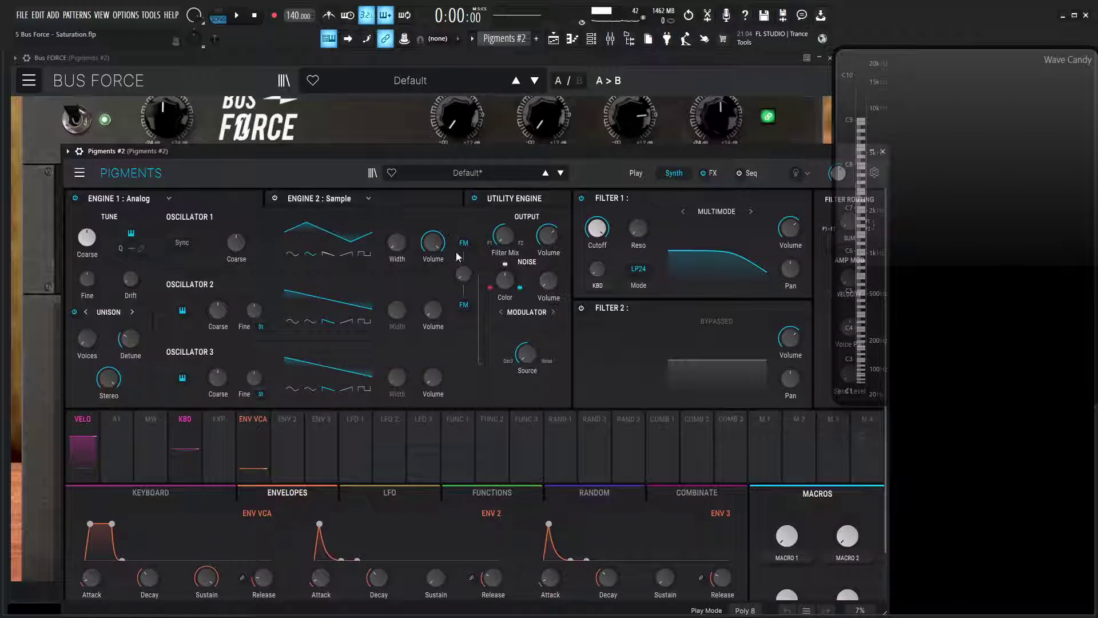
pyautogui.press('q')
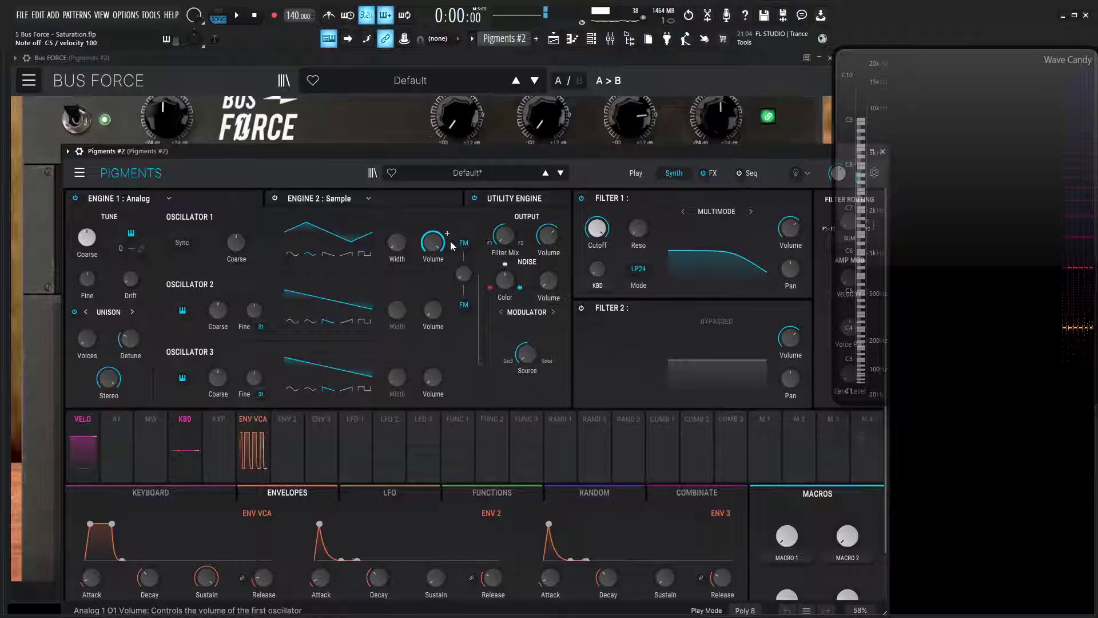
pyautogui.moveTo(831, 152); pyautogui.dragTo(888, 451)
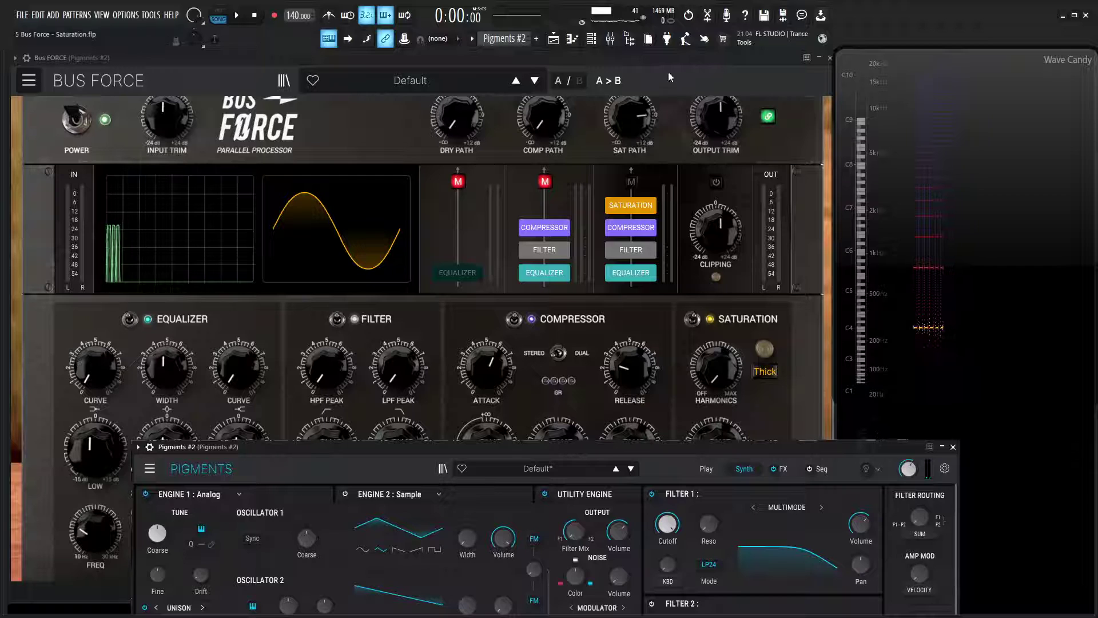
pyautogui.click(395, 151)
pyautogui.click(29, 80)
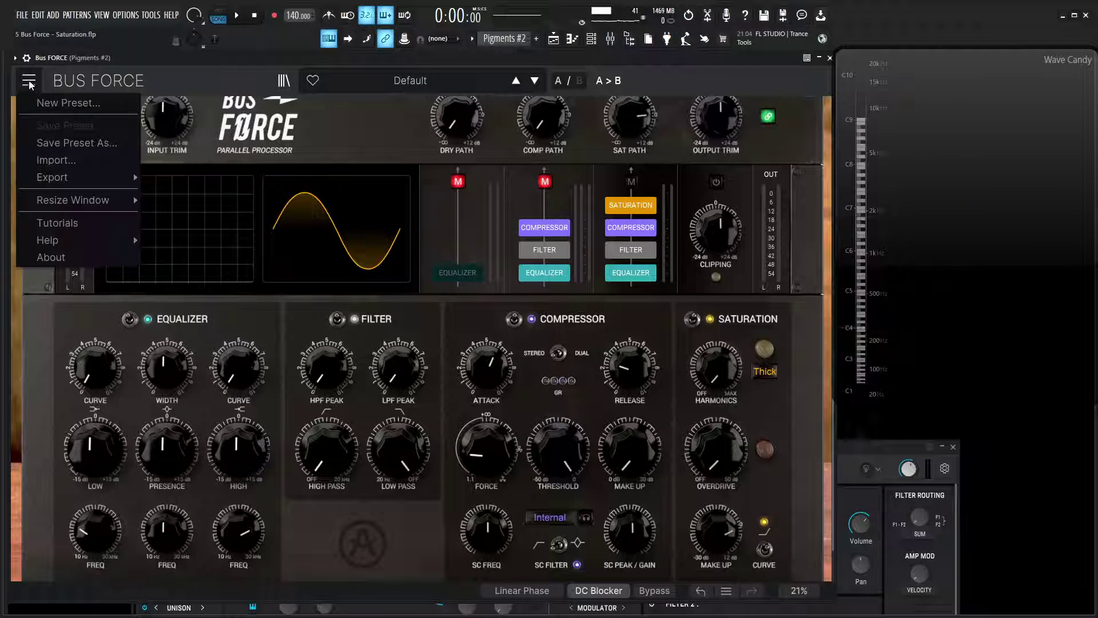
pyautogui.click(43, 101)
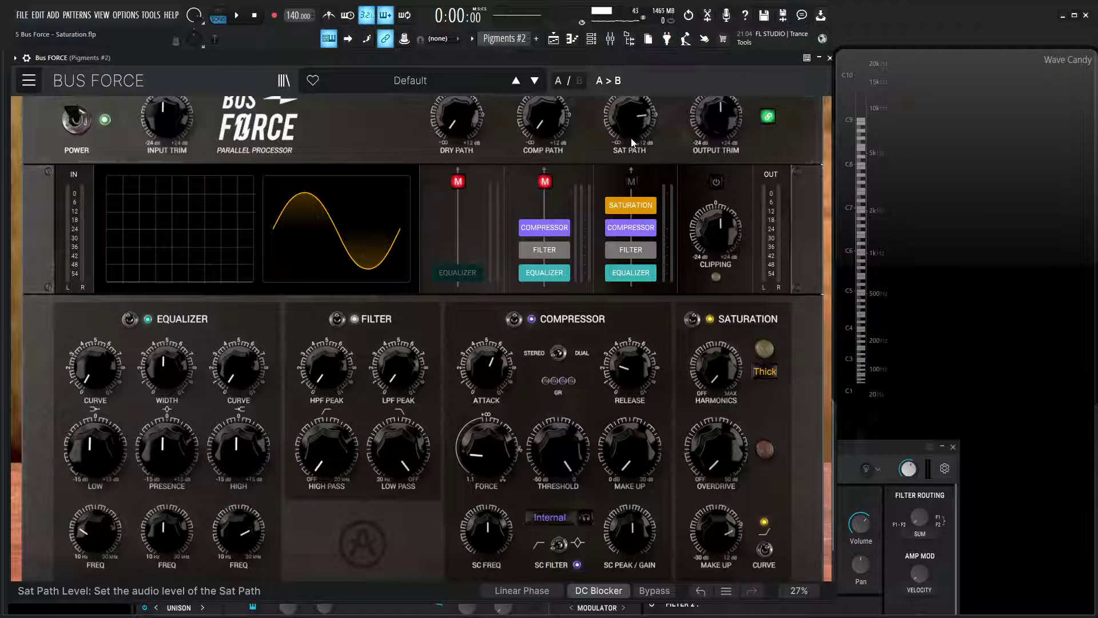
# Step: Deactivate the Equalizer, Filter and Compressor on the saturation path so only Saturation stays active there
pyautogui.moveTo(633, 144)
pyautogui.click(631, 272)
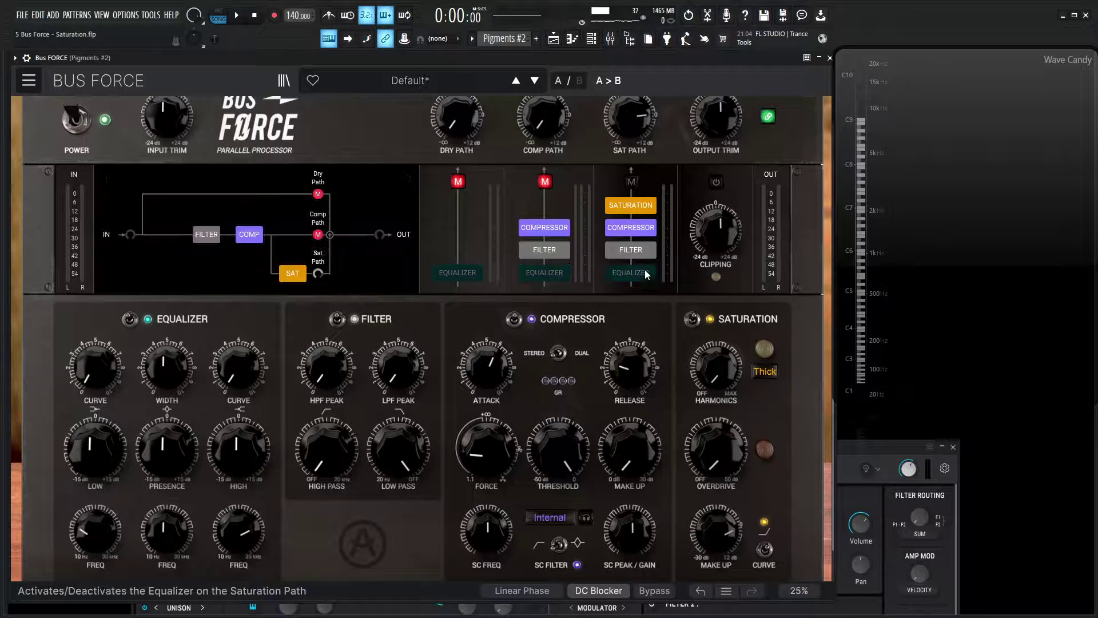
pyautogui.click(631, 250)
pyautogui.click(636, 231)
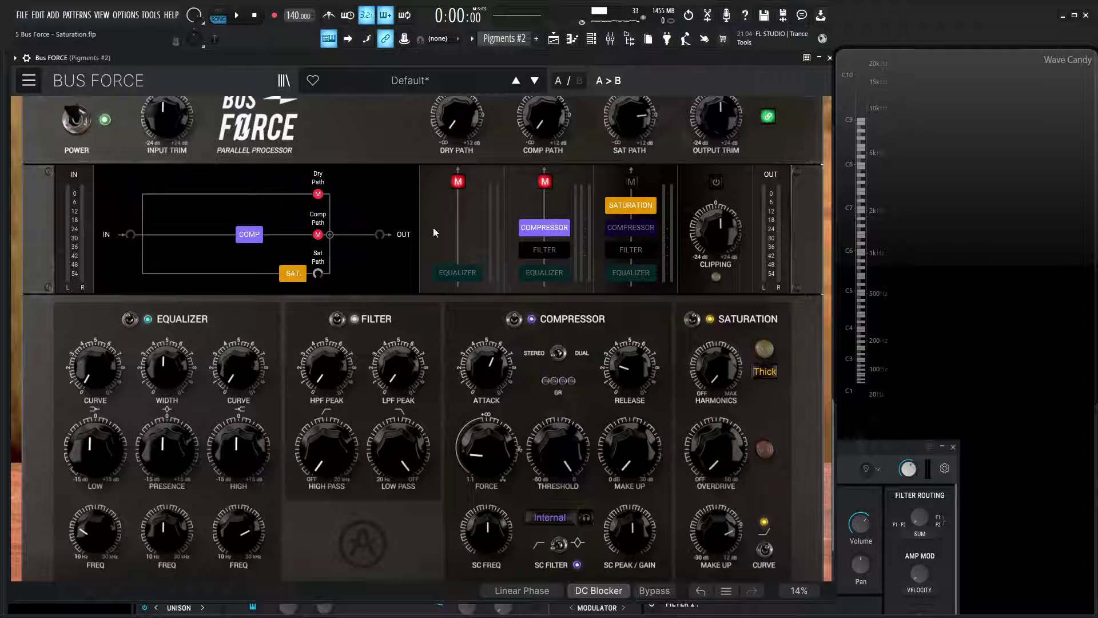
pyautogui.click(631, 279)
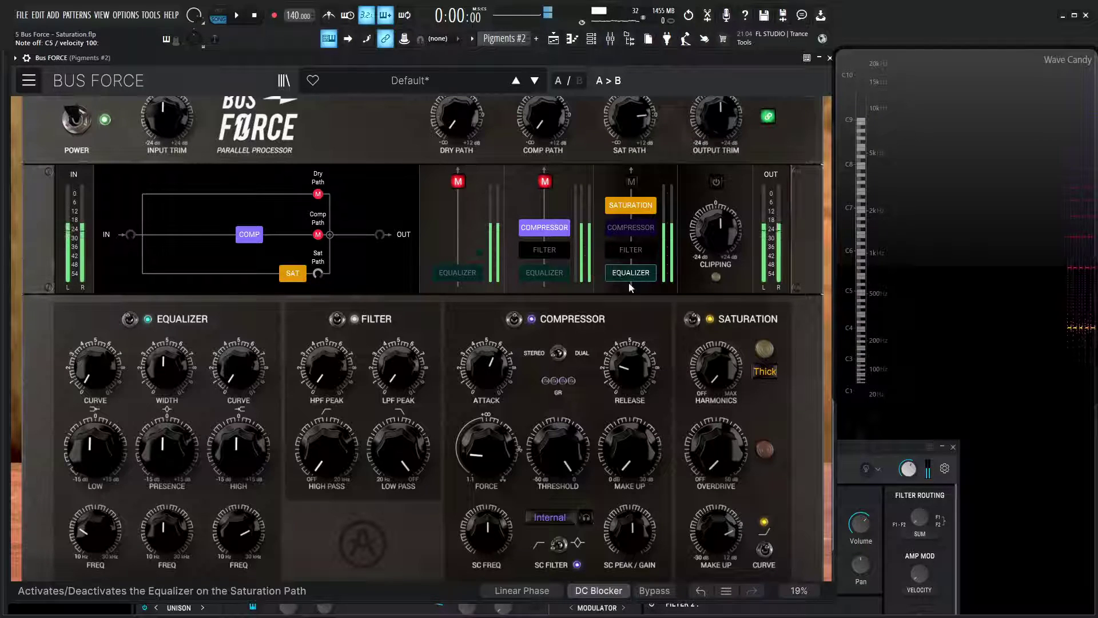
# Step: Examine the Saturation section's controls and the list of available harmonics types
pyautogui.scroll(-1, 680, 330)
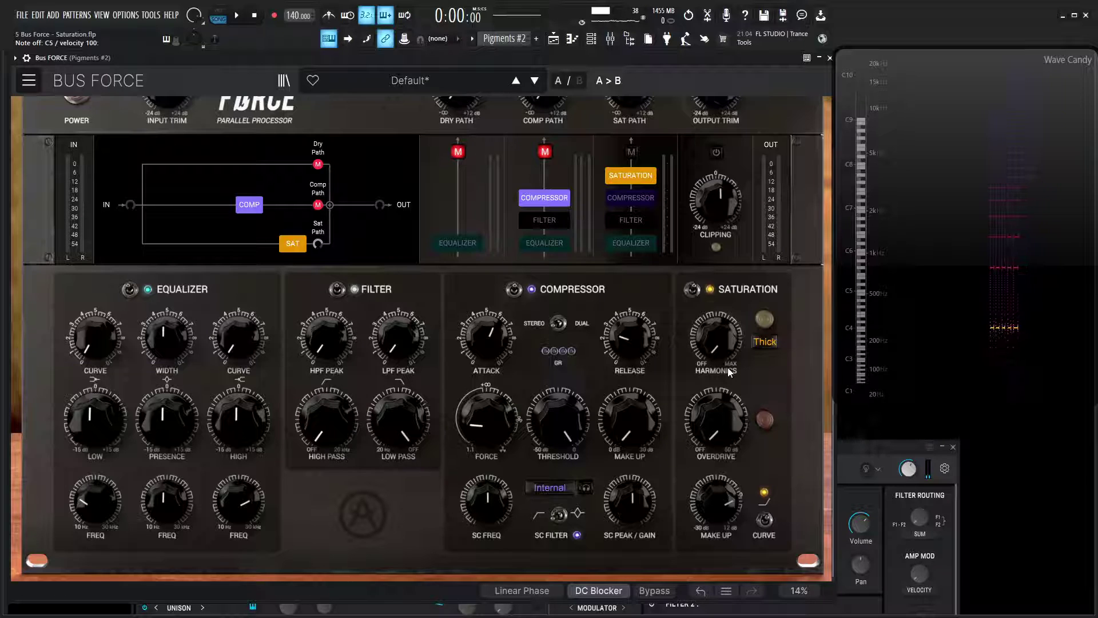
pyautogui.moveTo(725, 512)
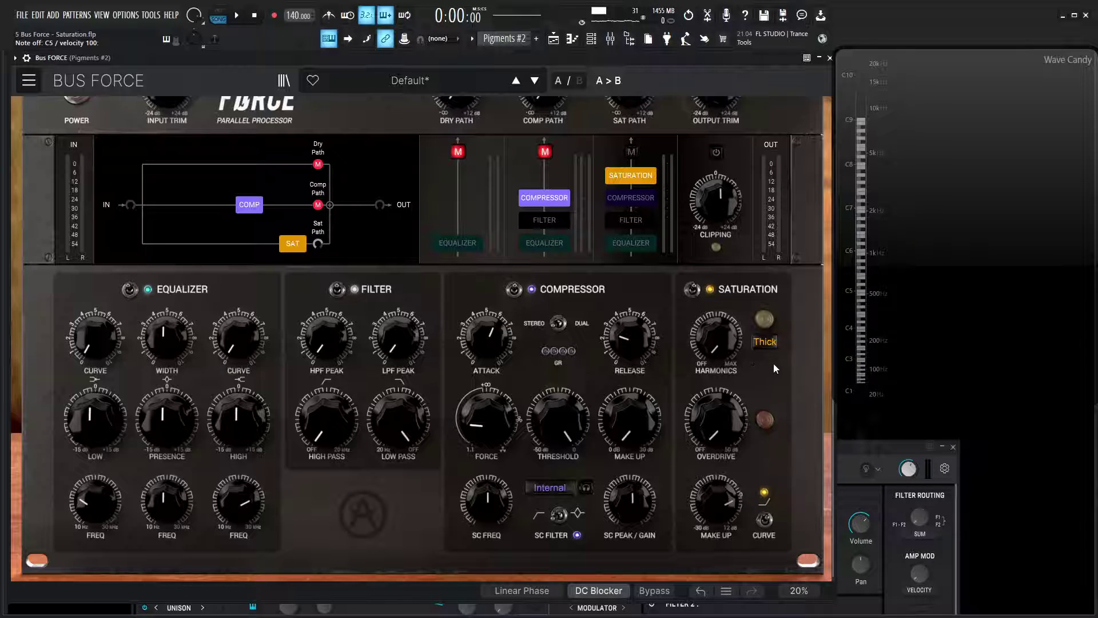
pyautogui.scroll(1, 811, 393)
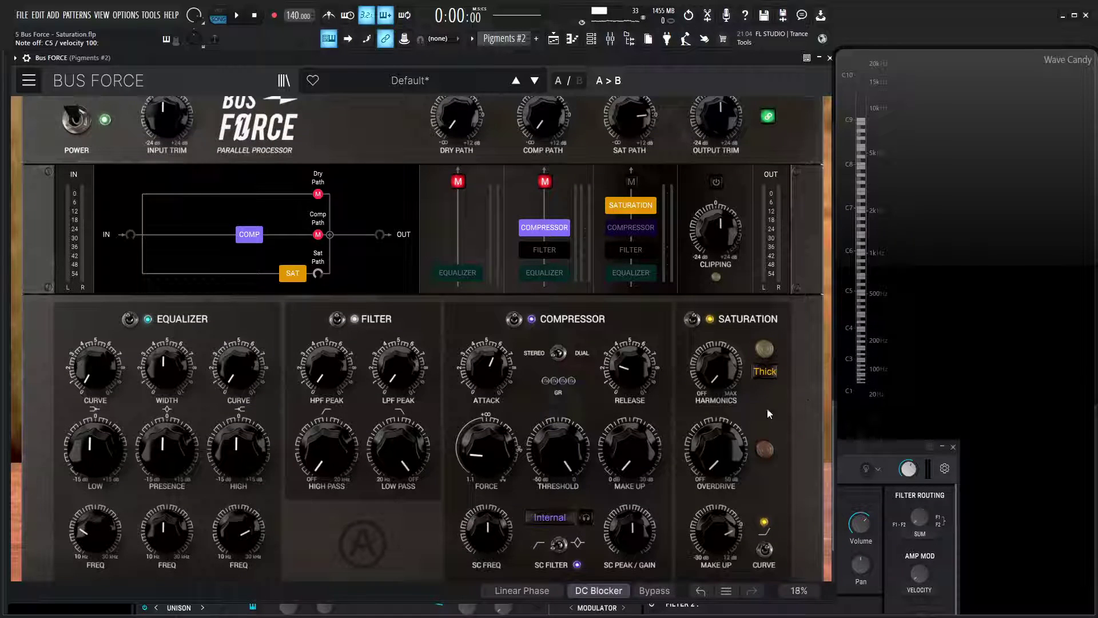
pyautogui.click(769, 379)
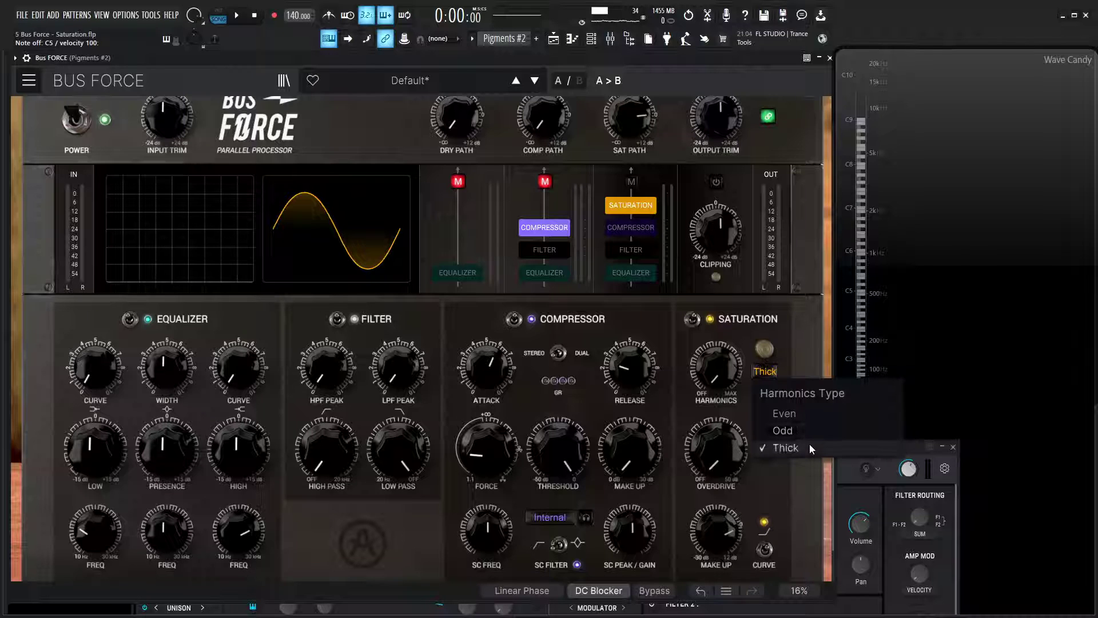
pyautogui.click(813, 331)
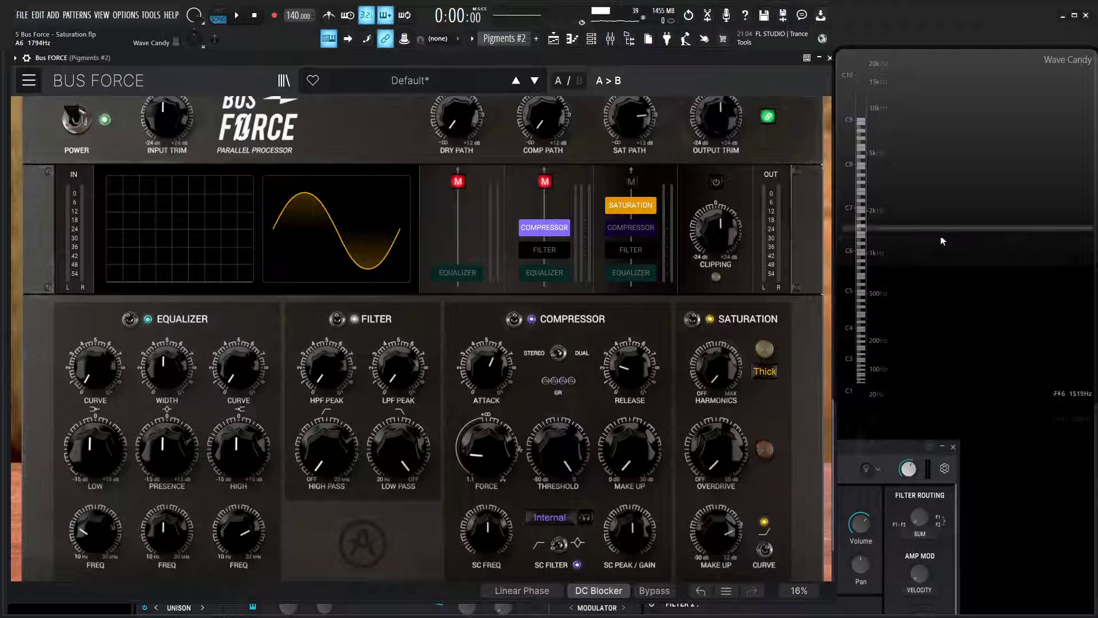
# Step: Set the saturation's harmonics type to Even and play a test note
pyautogui.click(765, 372)
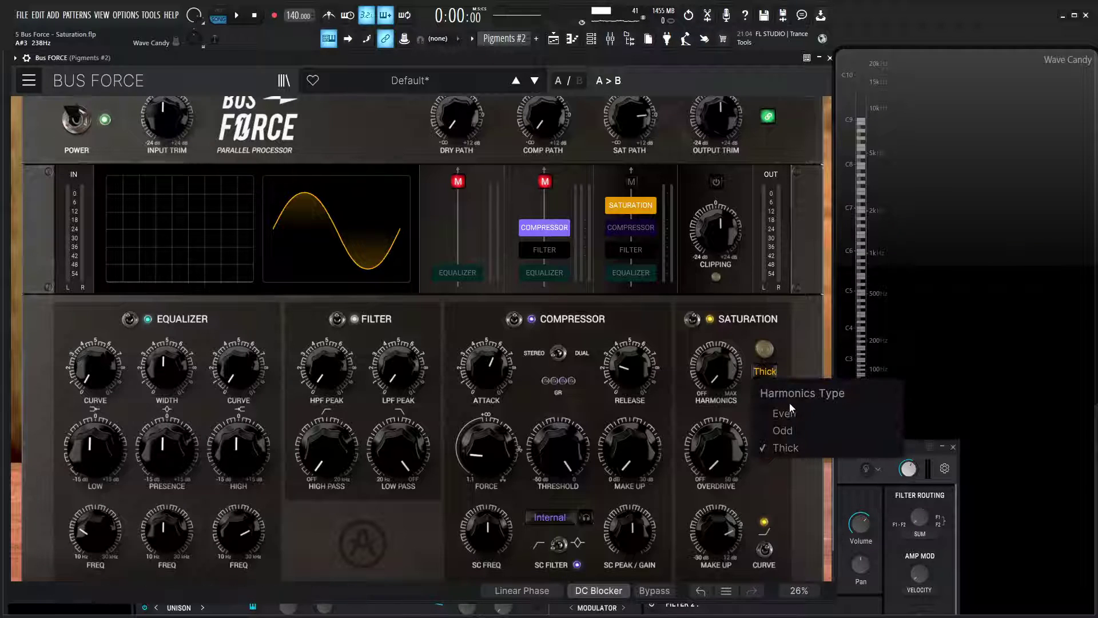
pyautogui.click(785, 414)
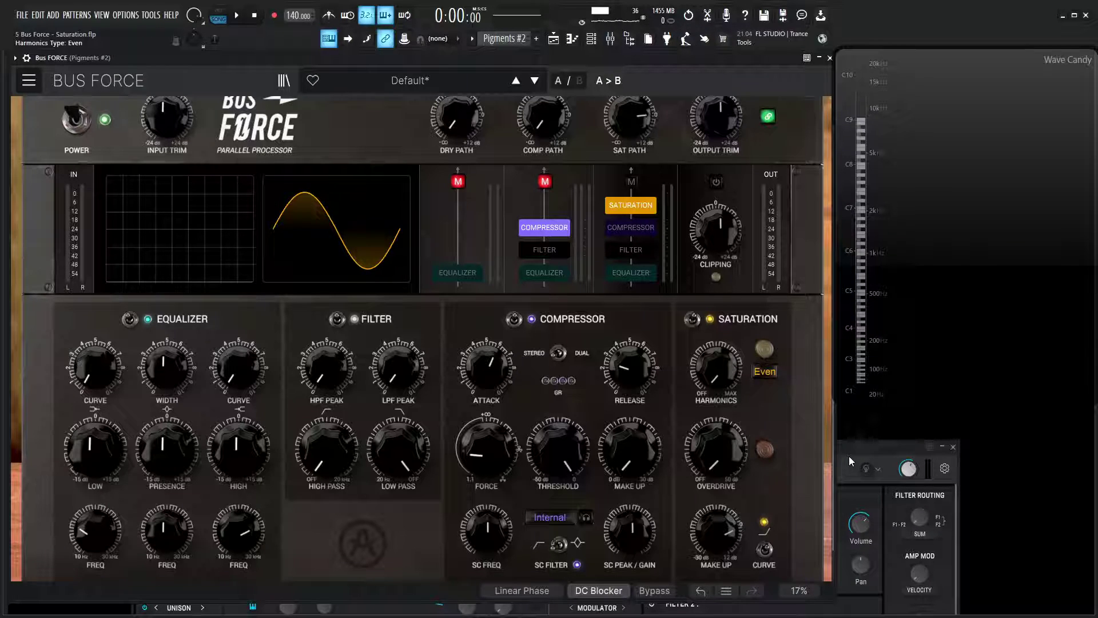
pyautogui.press('r')
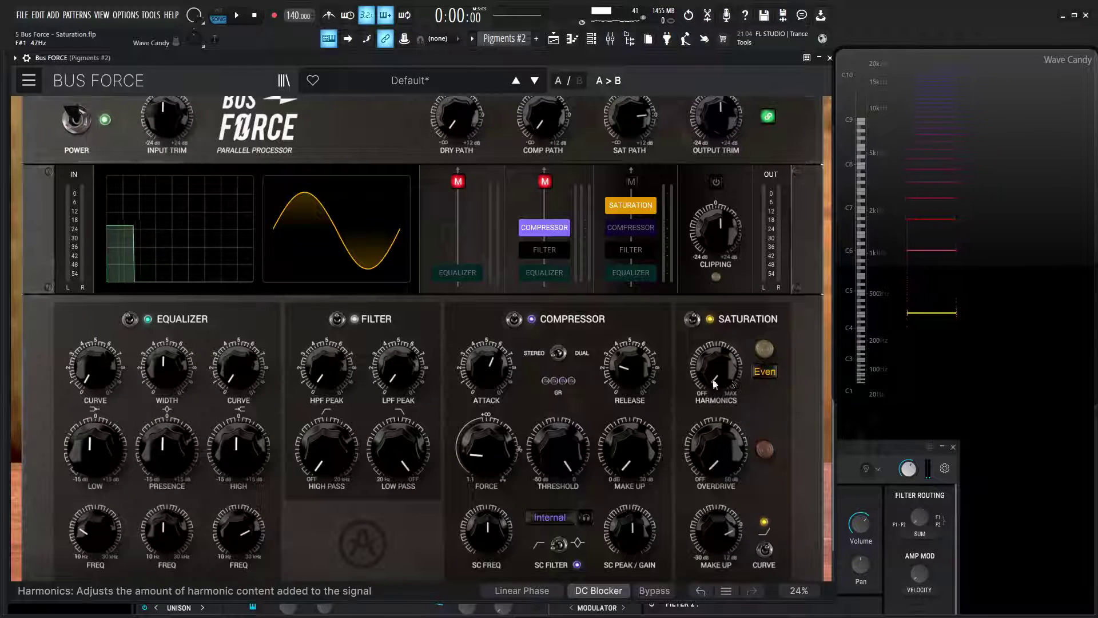
# Step: Sweep the saturation's Harmonics amount up to maximum and back down to off
pyautogui.moveTo(716, 375)
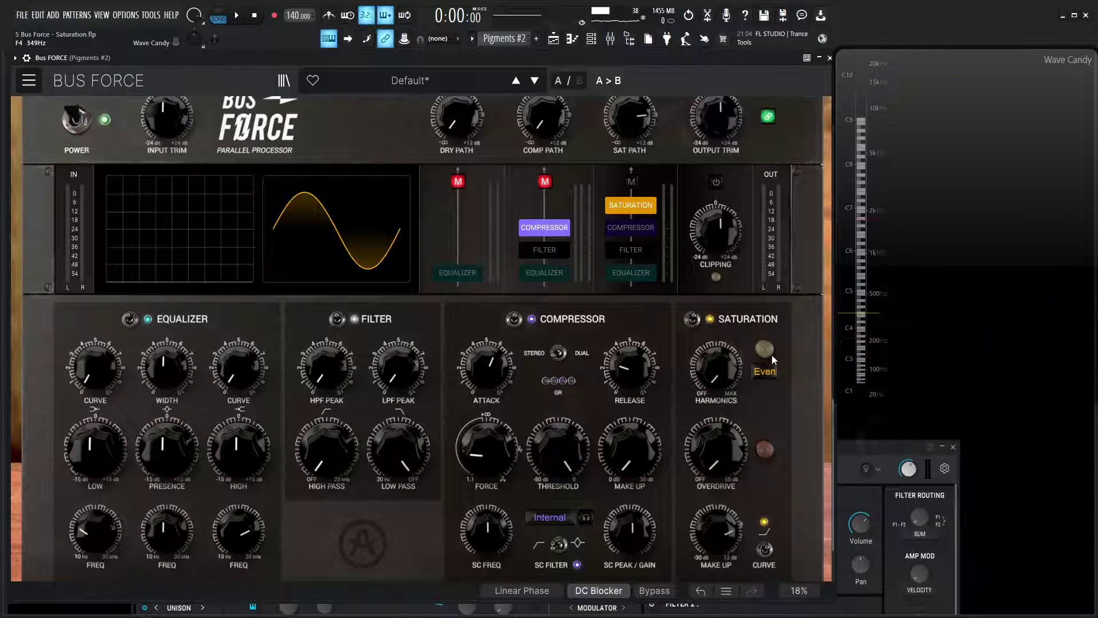
pyautogui.moveTo(730, 373); pyautogui.dragTo(730, 312)
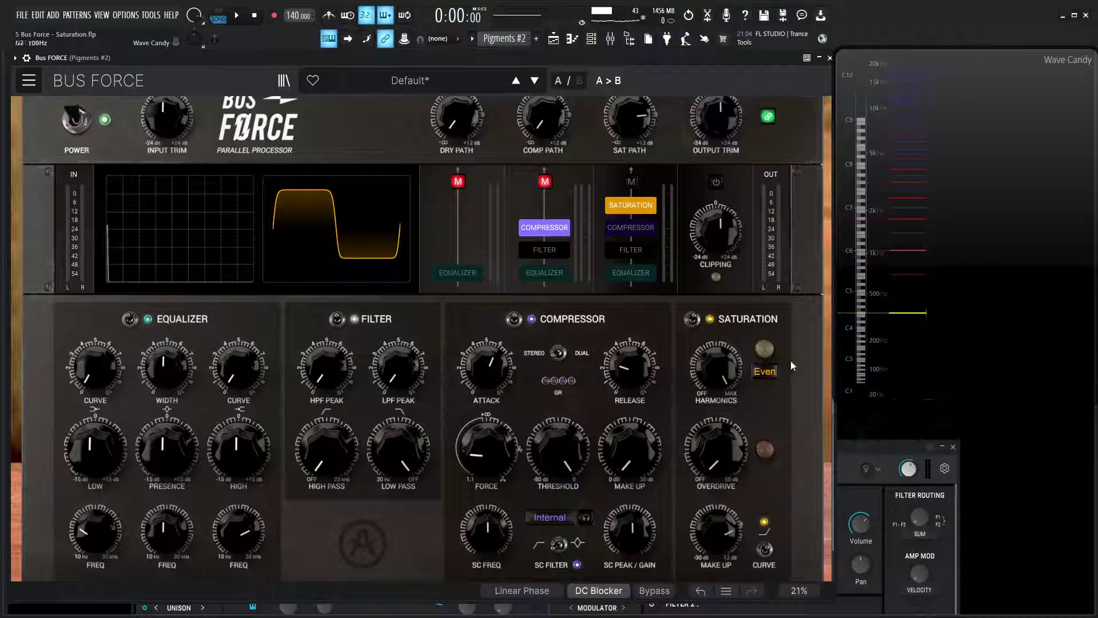
pyautogui.moveTo(717, 369); pyautogui.dragTo(717, 483)
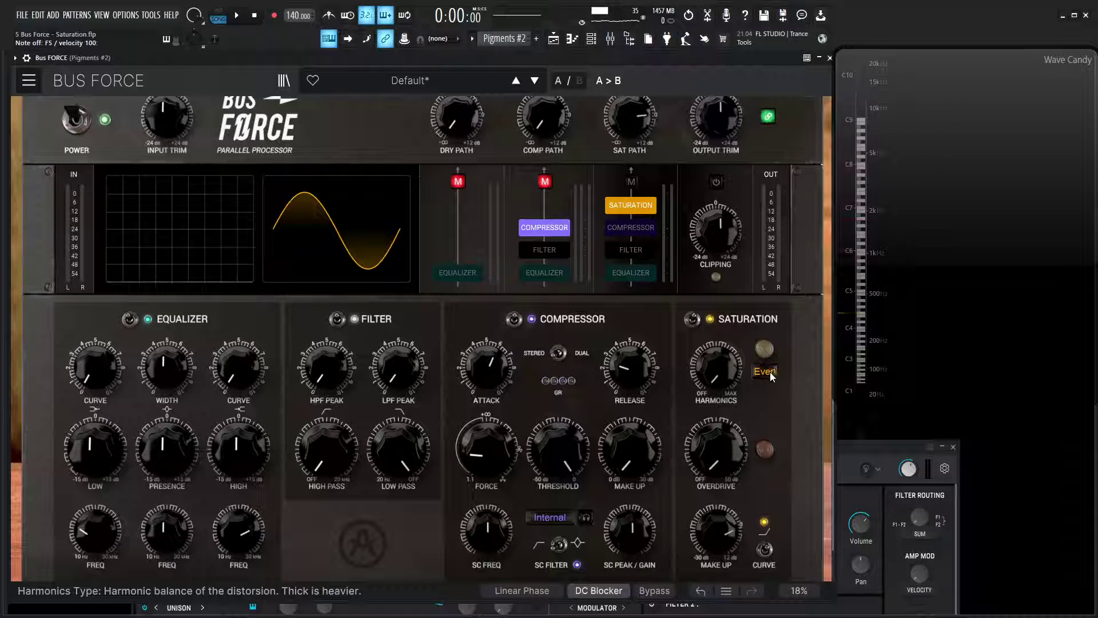
# Step: Raise Harmonics to 30 dB while playing a note and switch the harmonics type to Odd
pyautogui.press('v')
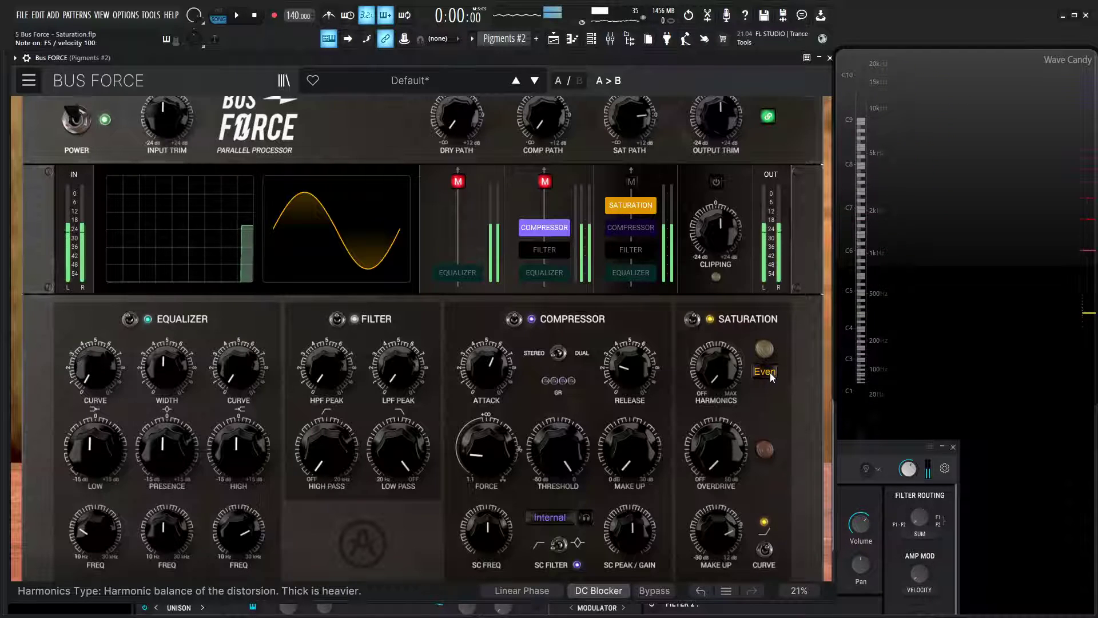
pyautogui.moveTo(716, 369); pyautogui.dragTo(716, 275)
pyautogui.click(766, 380)
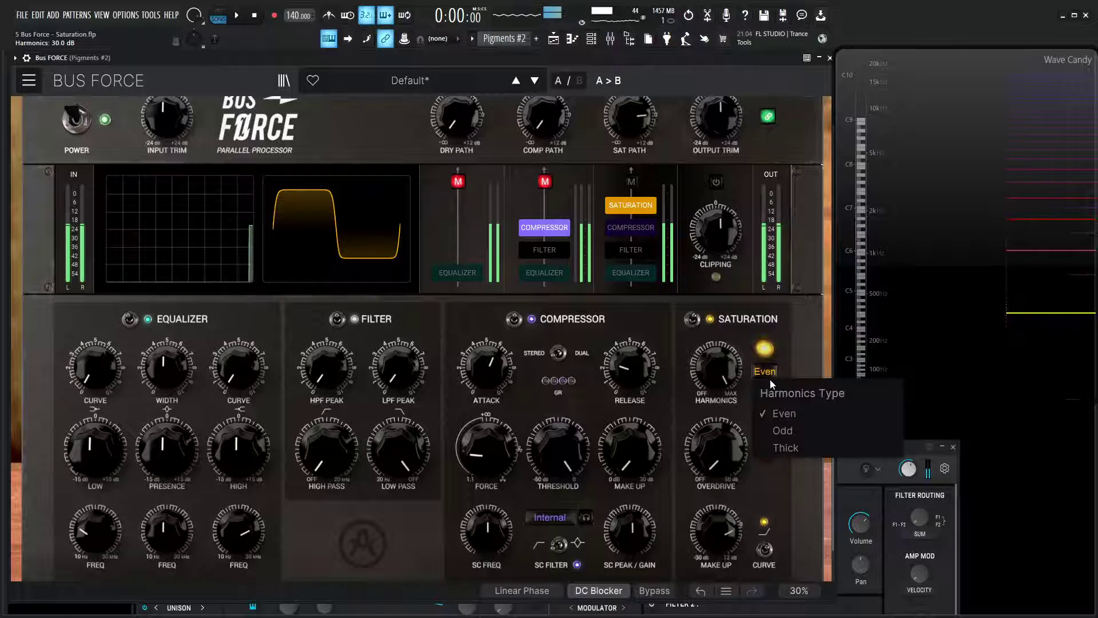
pyautogui.click(795, 429)
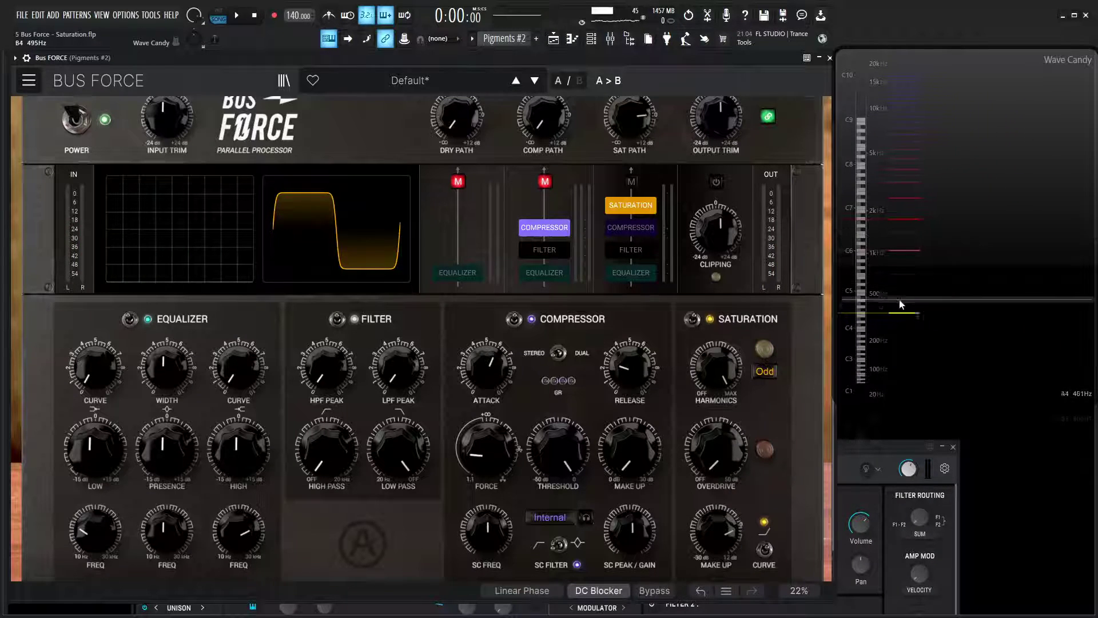
# Step: Alternate the harmonics type between Even and Odd while playing notes to compare them, ending on Odd
pyautogui.click(765, 371)
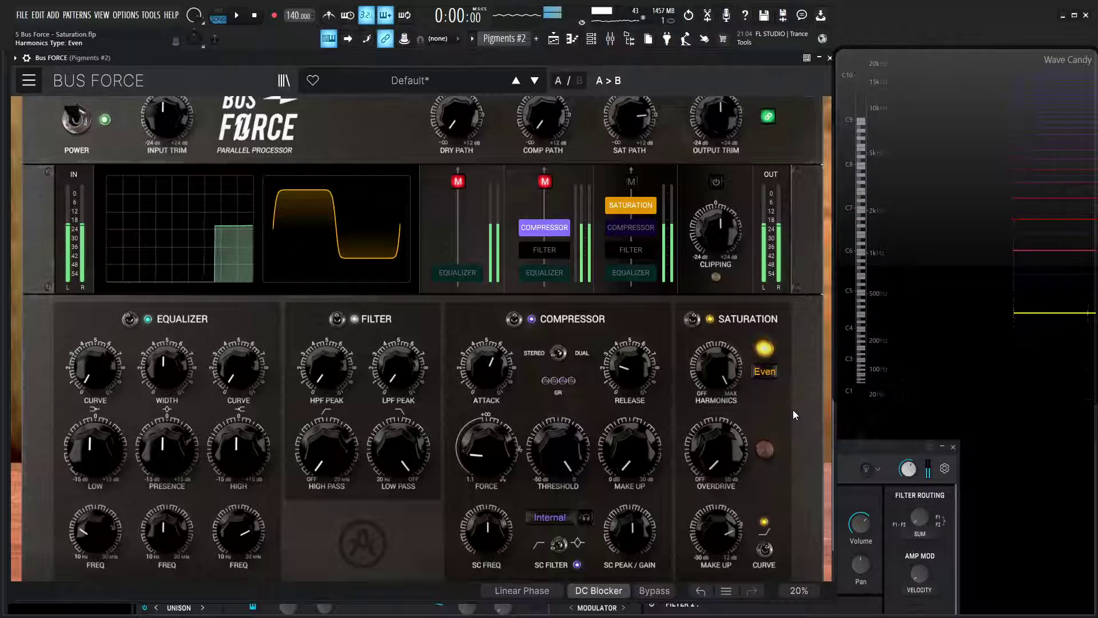
pyautogui.click(785, 412)
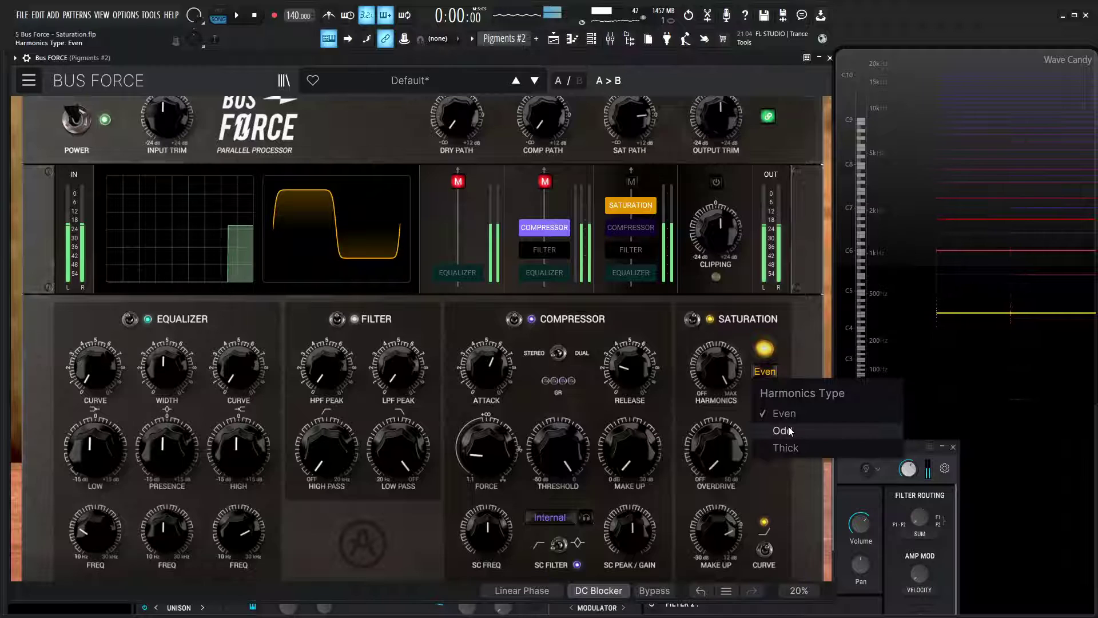
pyautogui.click(786, 429)
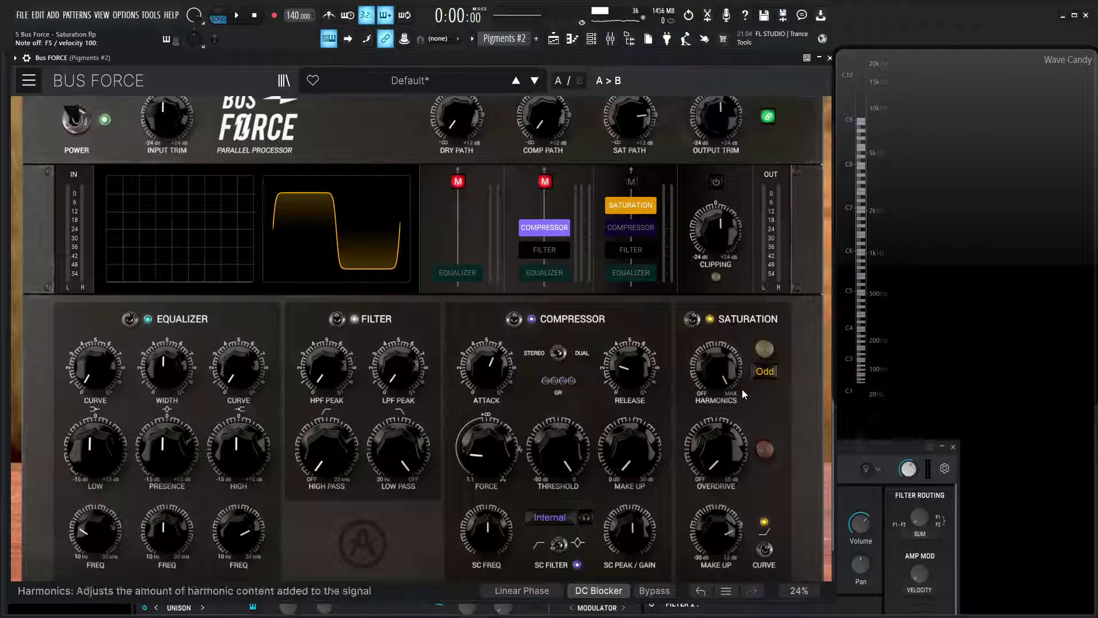
pyautogui.click(767, 371)
pyautogui.click(790, 414)
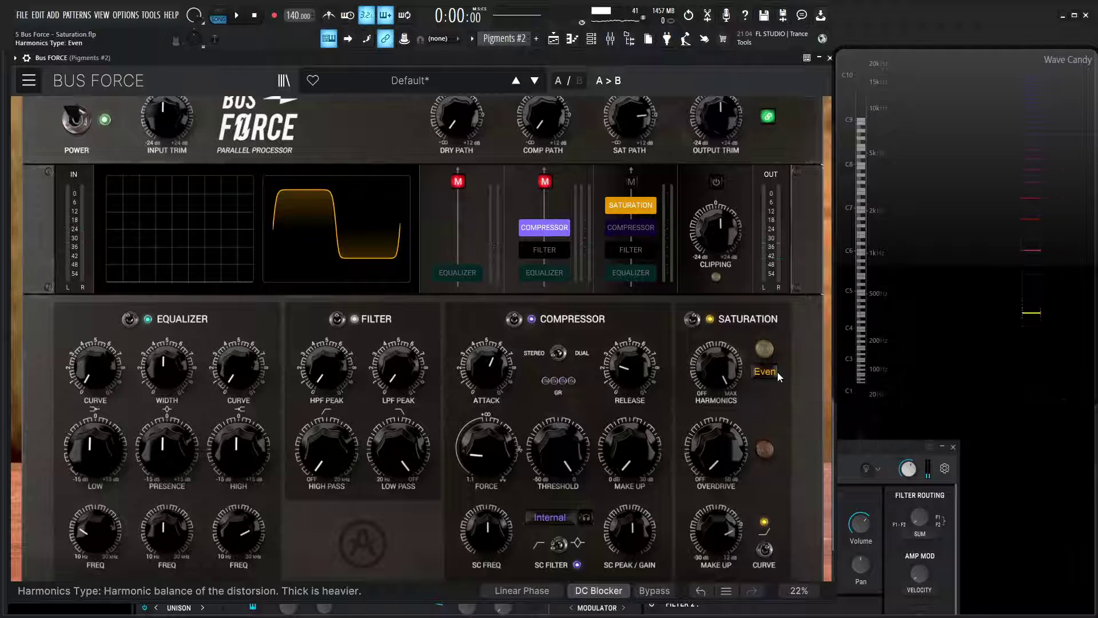
pyautogui.press('r')
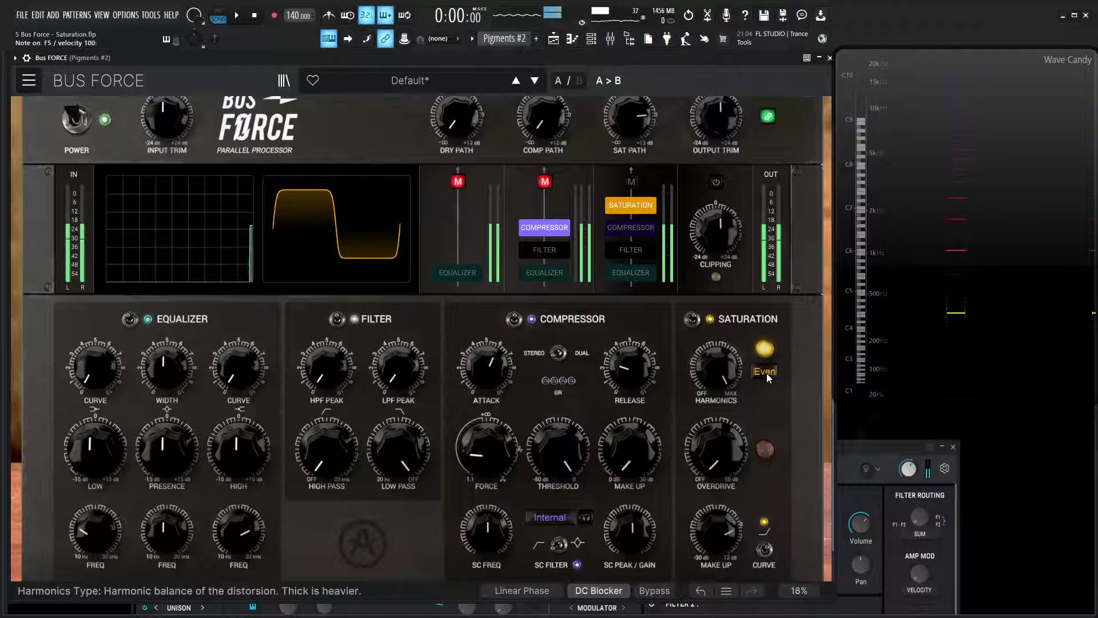
pyautogui.click(766, 373)
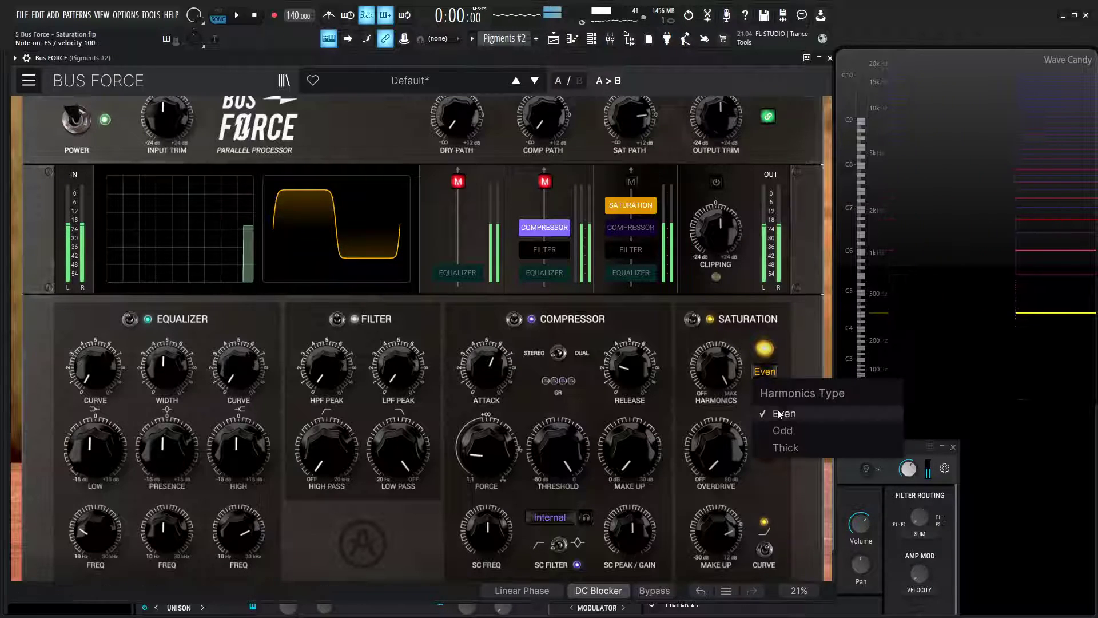
pyautogui.click(784, 430)
# Step: Set the harmonics type to Thick and lower the Harmonics amount to 0 dB
pyautogui.click(767, 375)
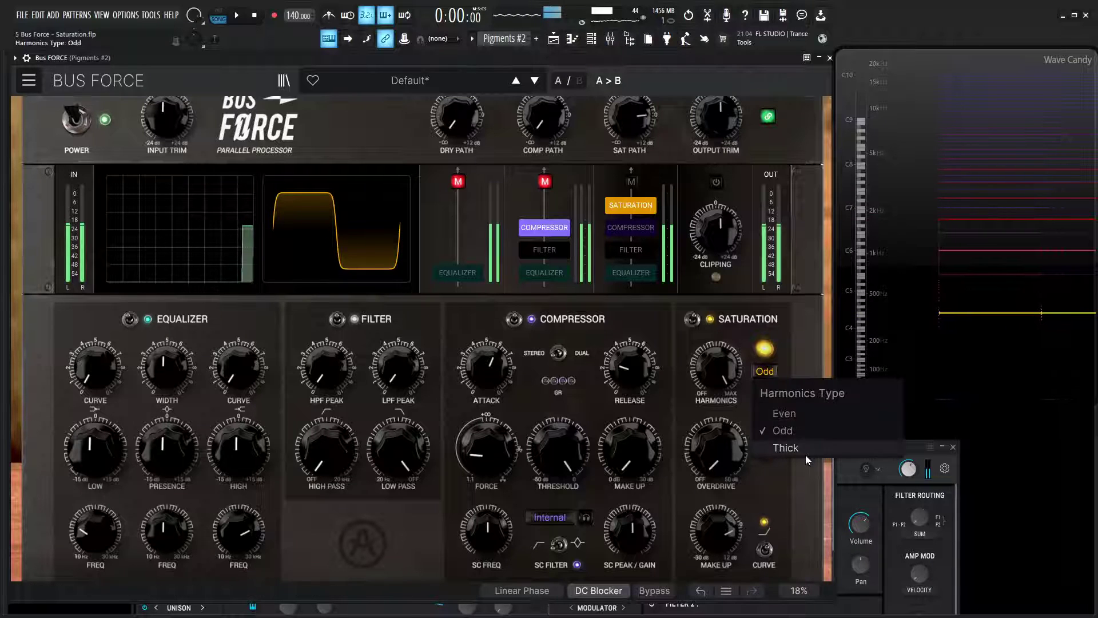
pyautogui.click(807, 452)
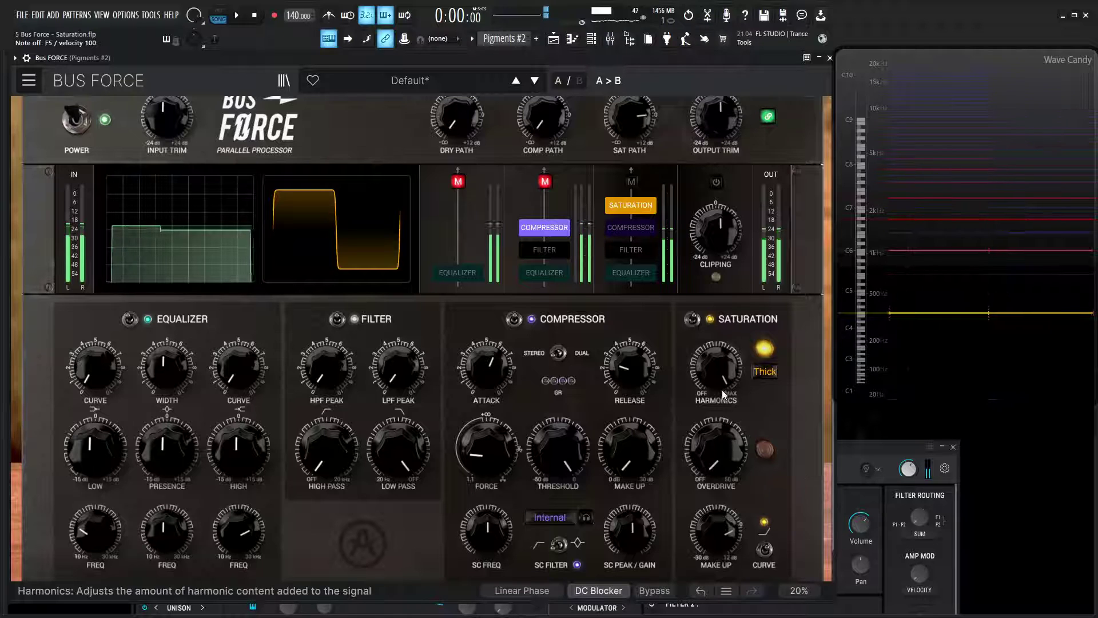
pyautogui.moveTo(717, 369); pyautogui.dragTo(716, 424)
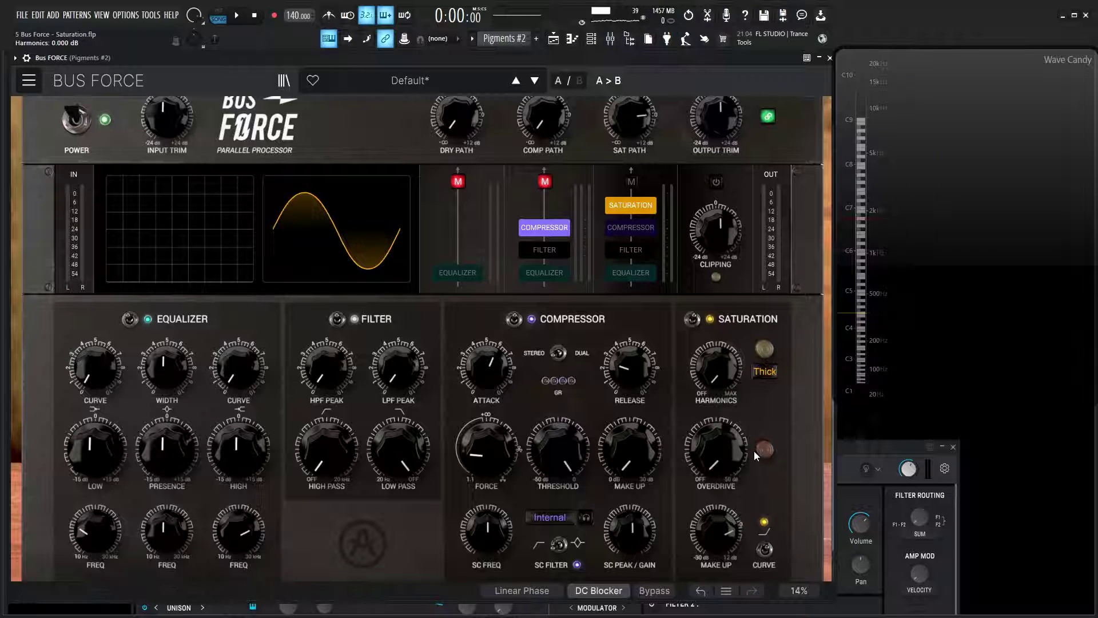
# Step: Raise the saturation's Overdrive gain and reduce its Make Up gain to compensate for the level
pyautogui.moveTo(746, 447)
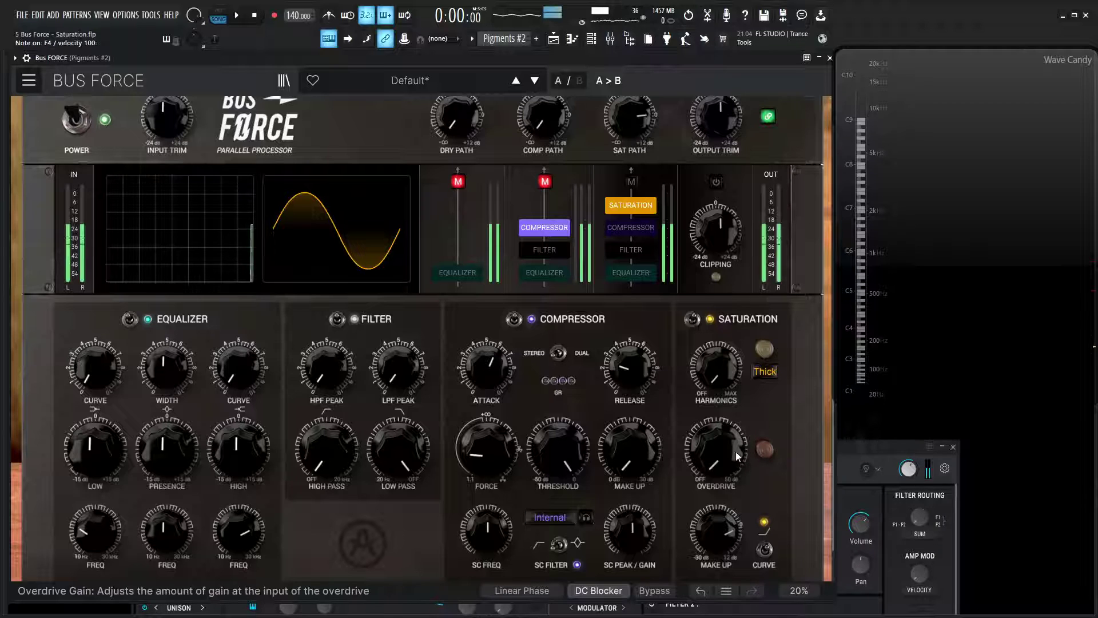
pyautogui.moveTo(743, 449); pyautogui.dragTo(716, 537)
pyautogui.scroll(-1, 753, 482)
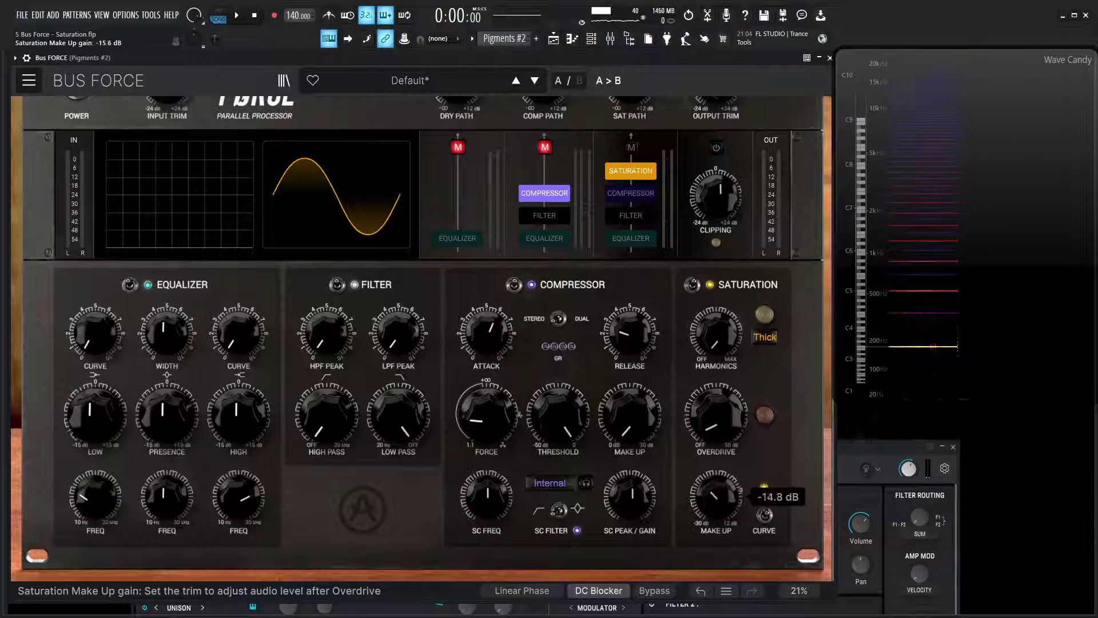
pyautogui.moveTo(716, 415); pyautogui.dragTo(717, 346)
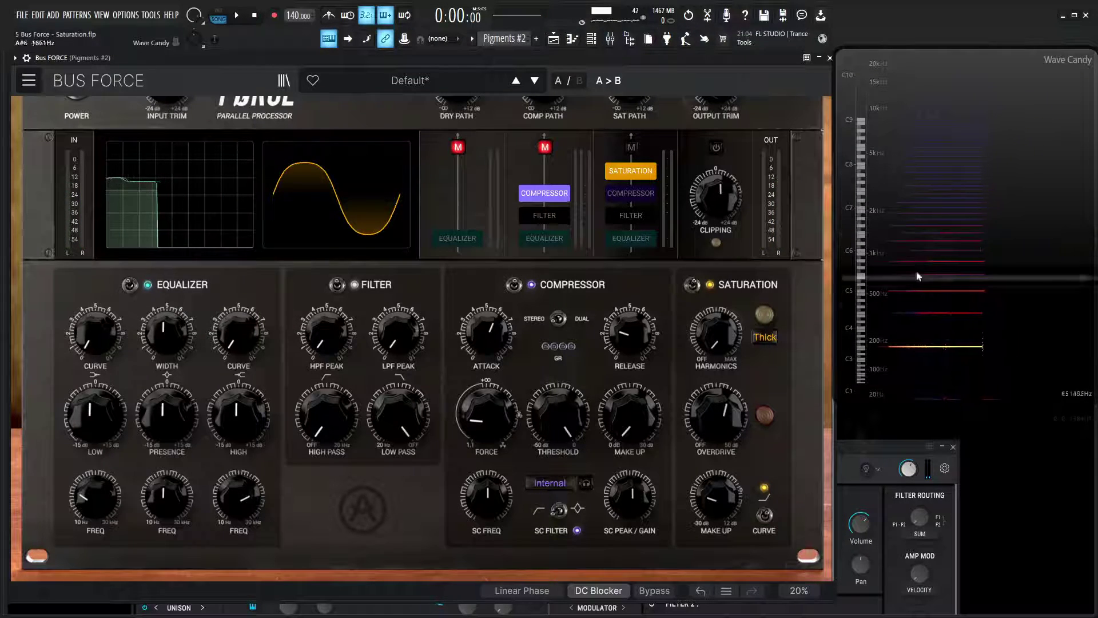
# Step: Turn the saturation's Overdrive down to off and reset its Make Up gain to 0 dB
pyautogui.moveTo(721, 414); pyautogui.dragTo(717, 481)
pyautogui.doubleClick(730, 486)
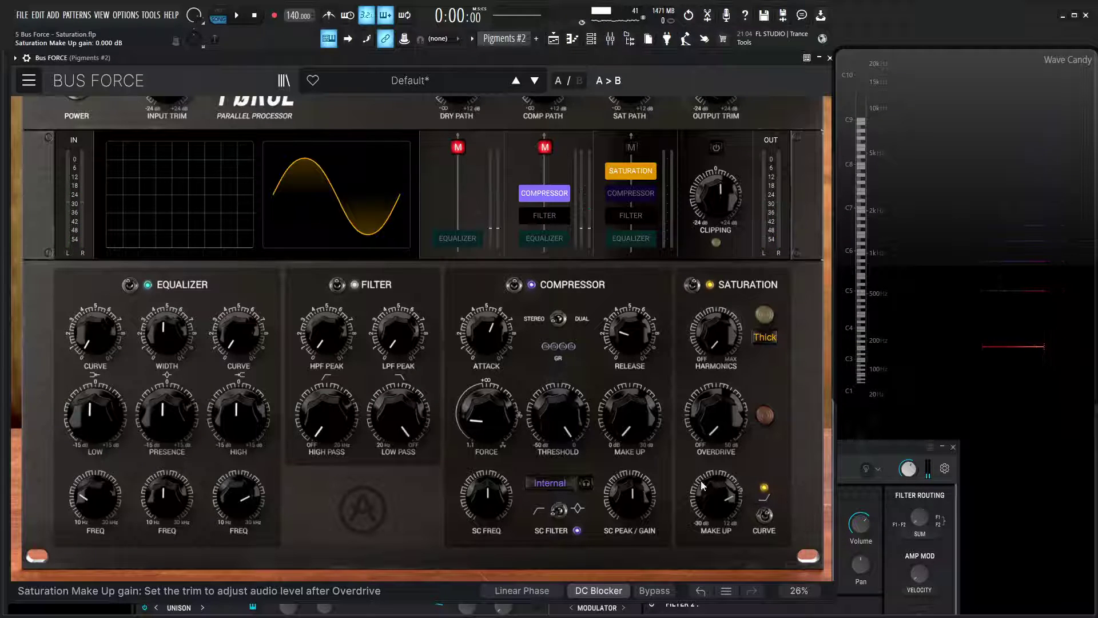
# Step: Compare the saturation Curve on and off while playing A#4 with Overdrive off, ending with it on
pyautogui.click(767, 517)
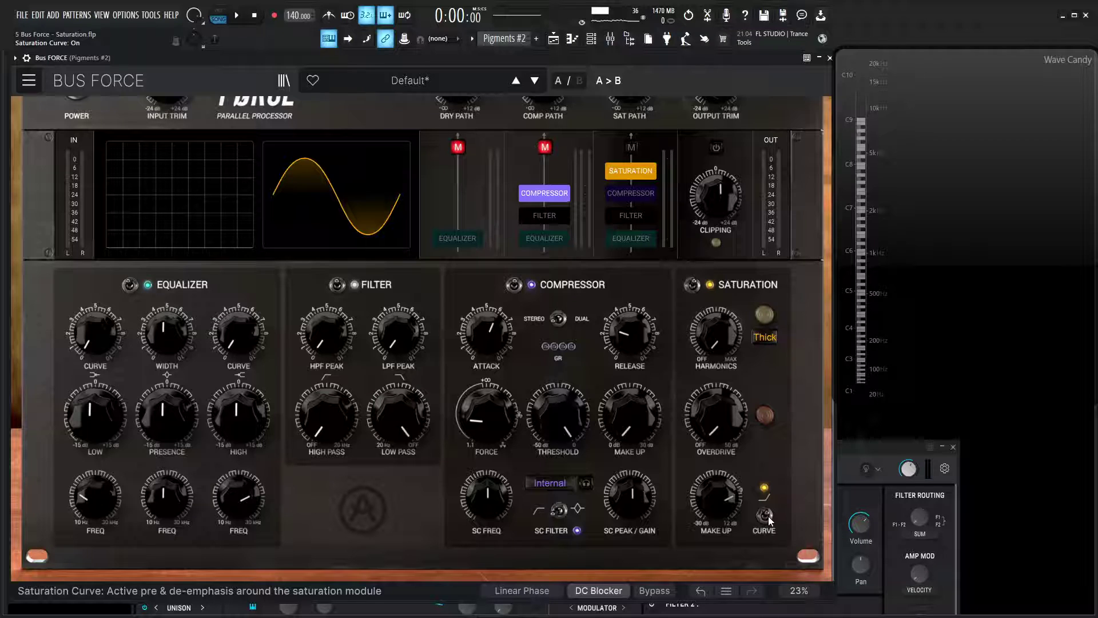
pyautogui.press('j')
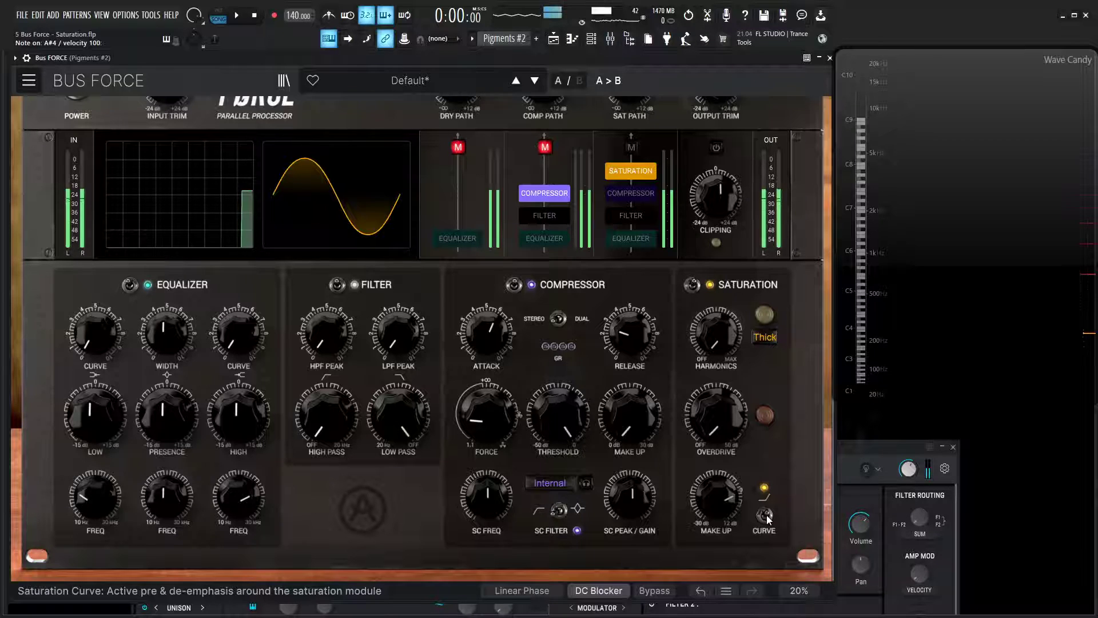
pyautogui.click(767, 516)
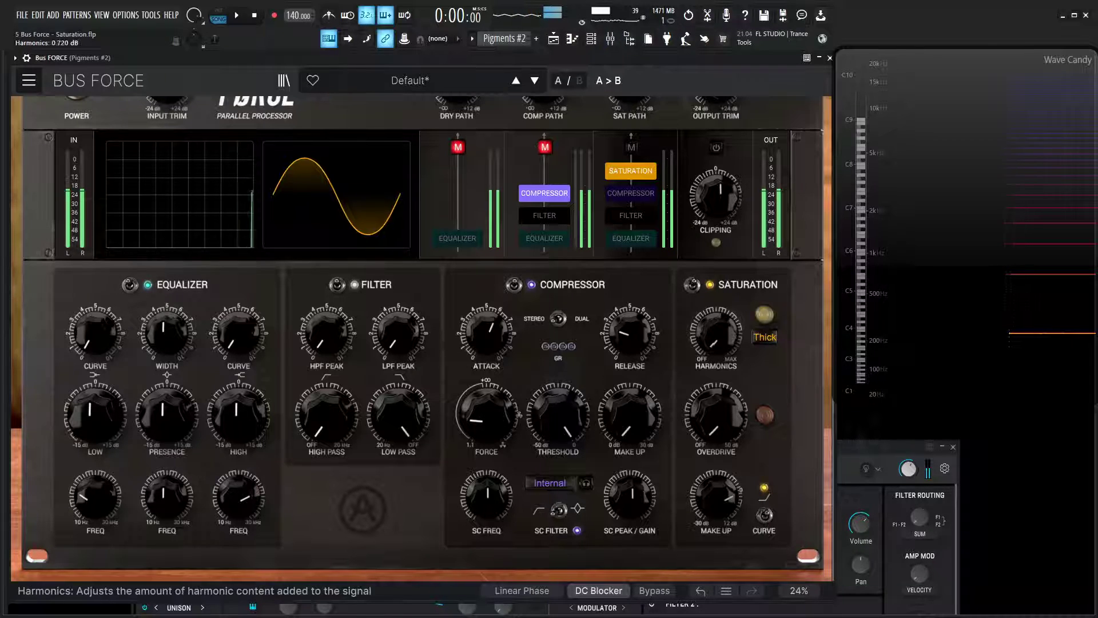
# Step: Raise Harmonics to maximum and alternate the saturation Curve while playing notes, ending with it off
pyautogui.moveTo(720, 342); pyautogui.dragTo(720, 269)
pyautogui.click(769, 518)
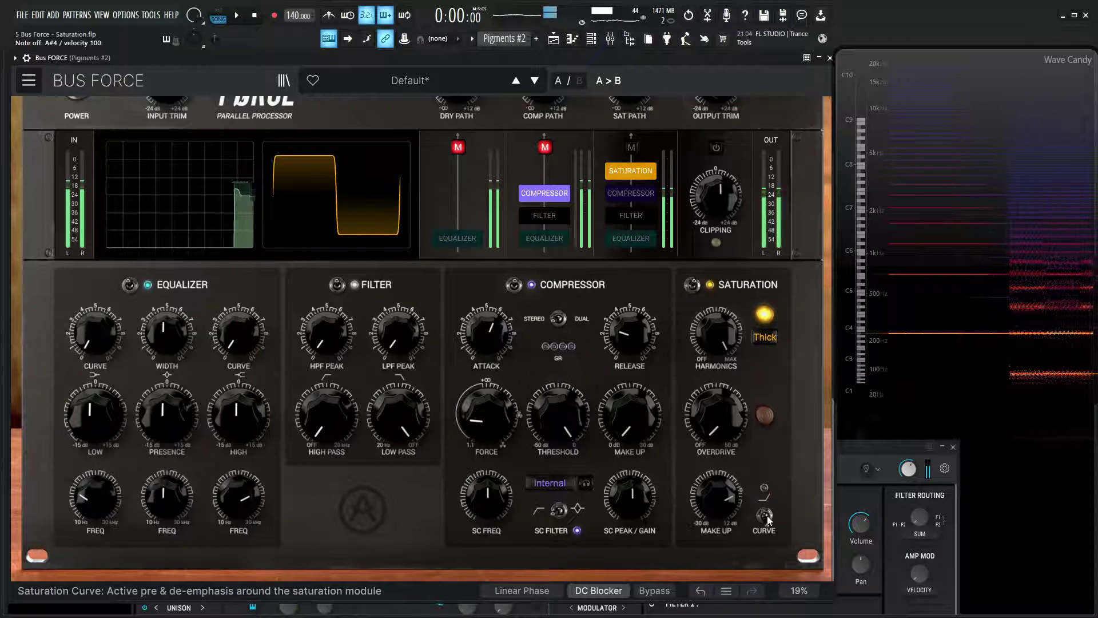
pyautogui.click(767, 516)
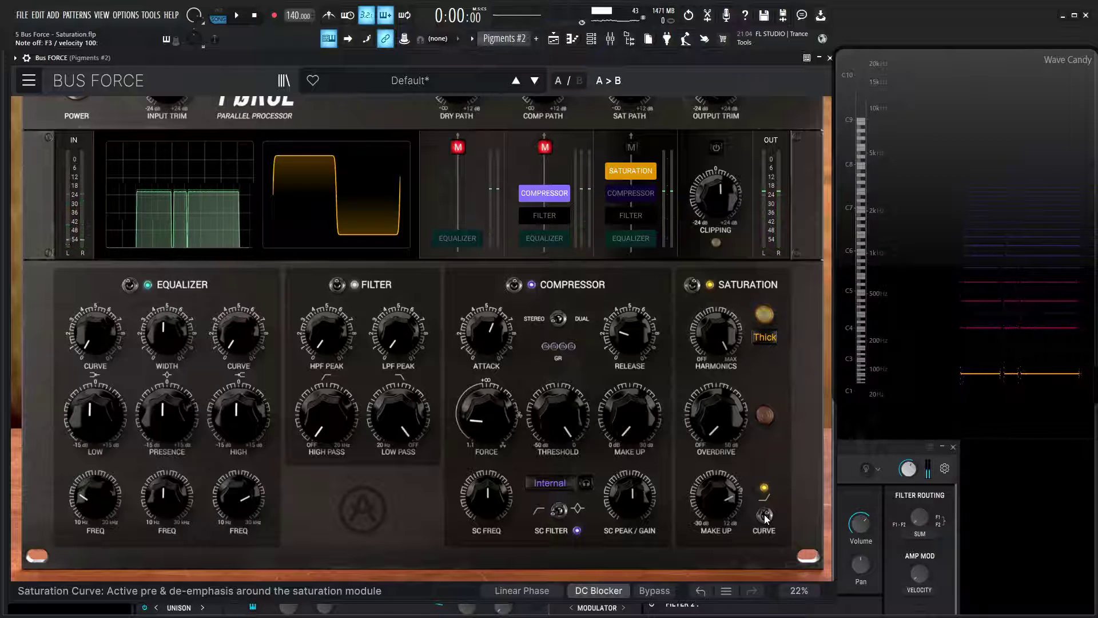
pyautogui.moveTo(716, 334); pyautogui.dragTo(716, 280)
pyautogui.click(769, 519)
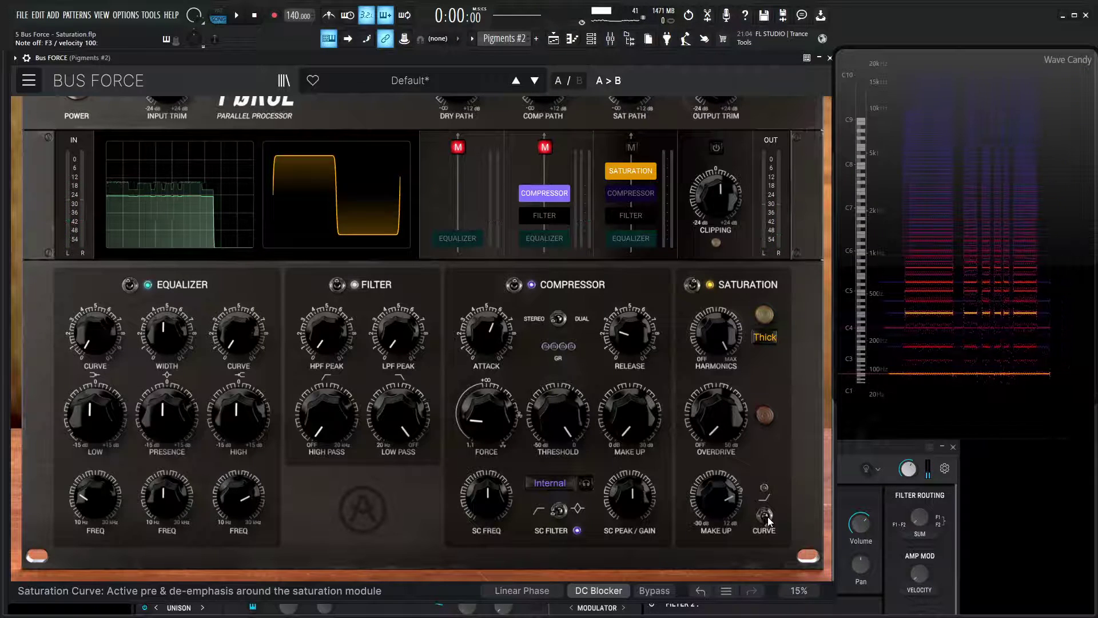
# Step: Set Overdrive to 9 dB and toggle the saturation Curve repeatedly while playing, ending with it on
pyautogui.moveTo(716, 415)
pyautogui.mouseDown()
pyautogui.moveTo(716, 397)
pyautogui.moveTo(717, 406)
pyautogui.mouseUp()
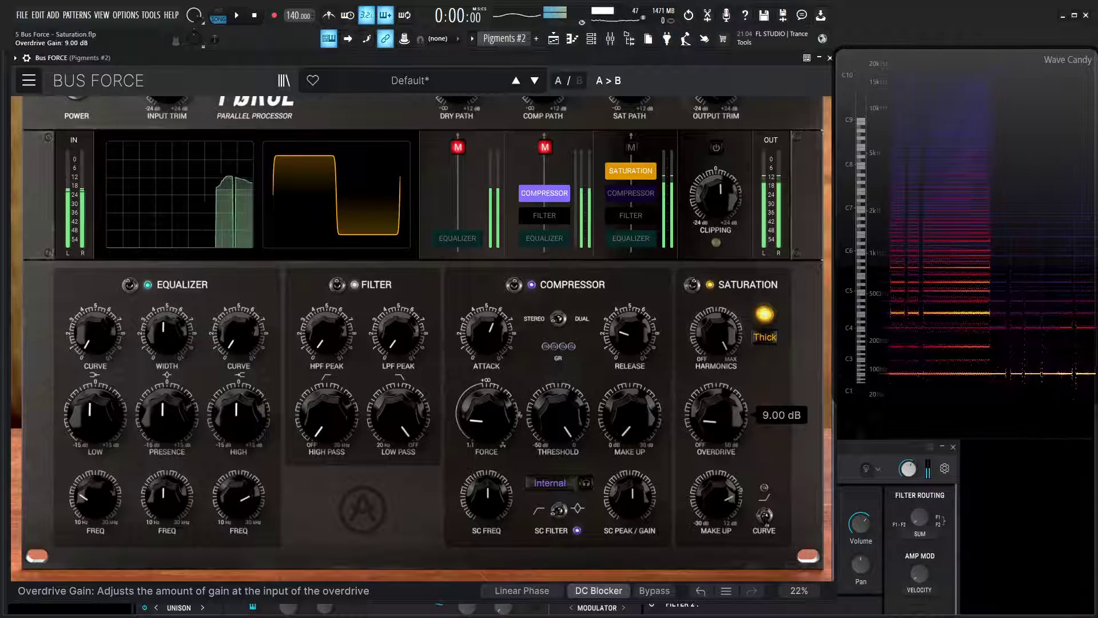
pyautogui.click(766, 517)
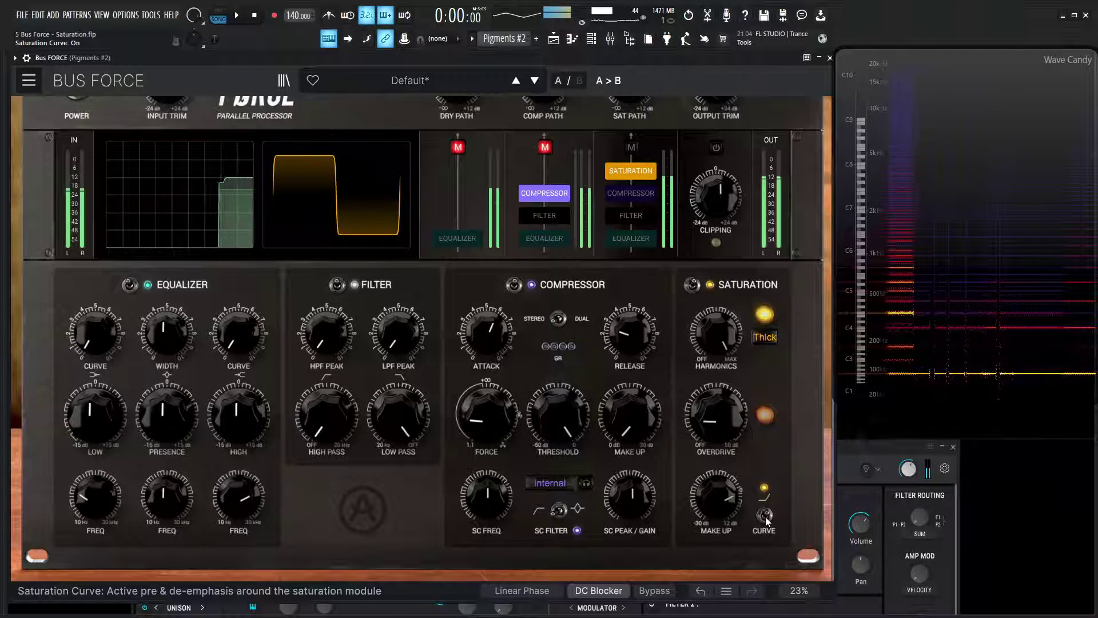
pyautogui.click(767, 518)
pyautogui.click(767, 518)
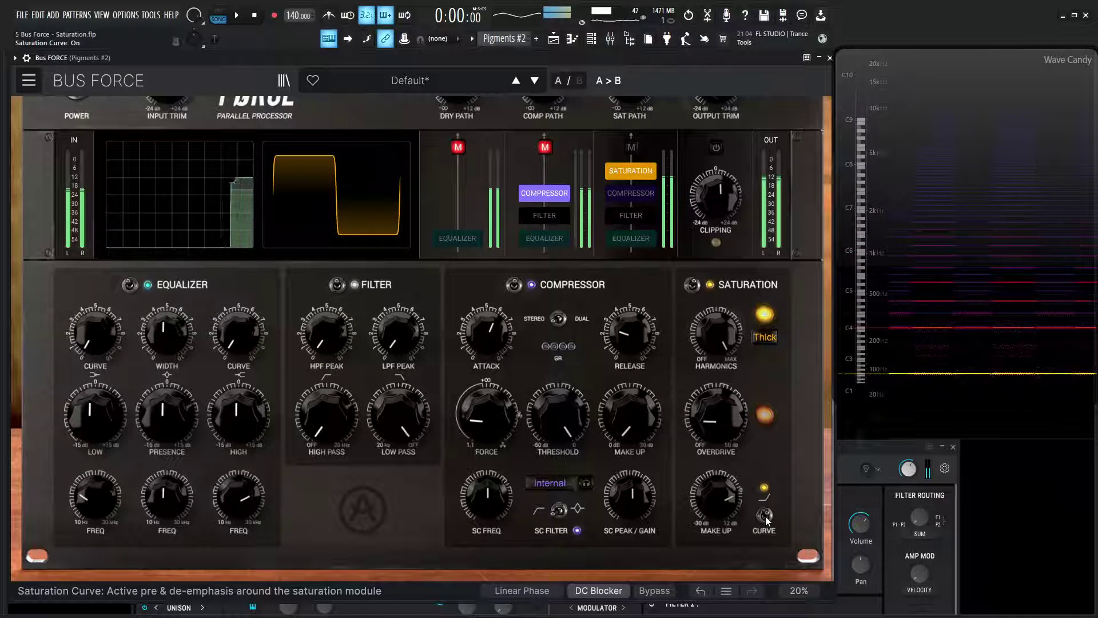
pyautogui.click(767, 518)
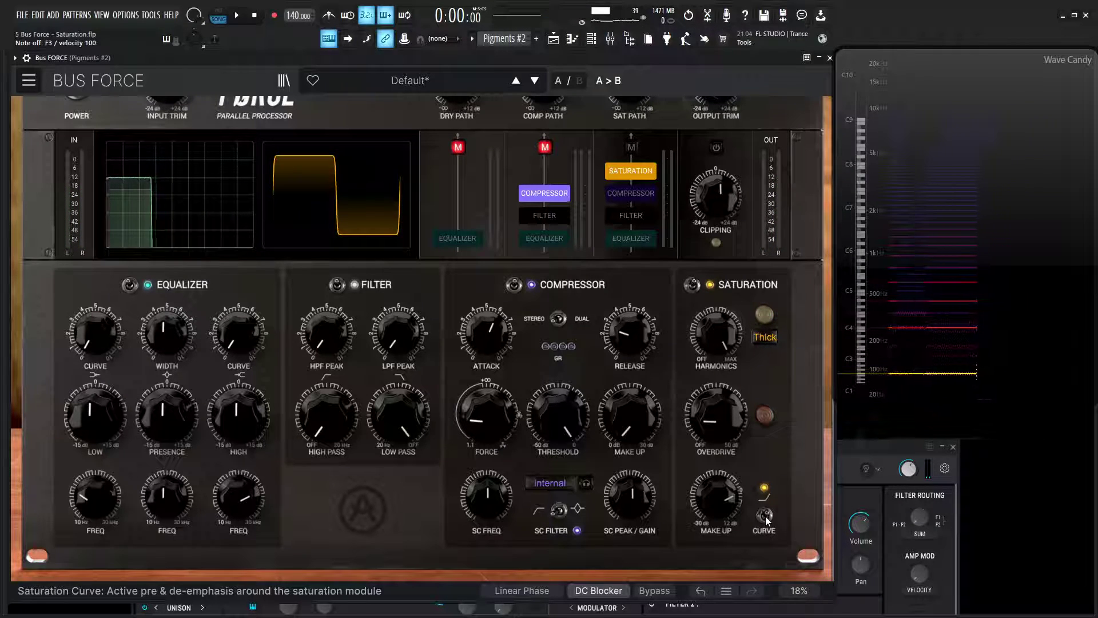
# Step: Play F3 and compare the driven sound with the saturation Curve off and on, leaving it on
pyautogui.click(767, 516)
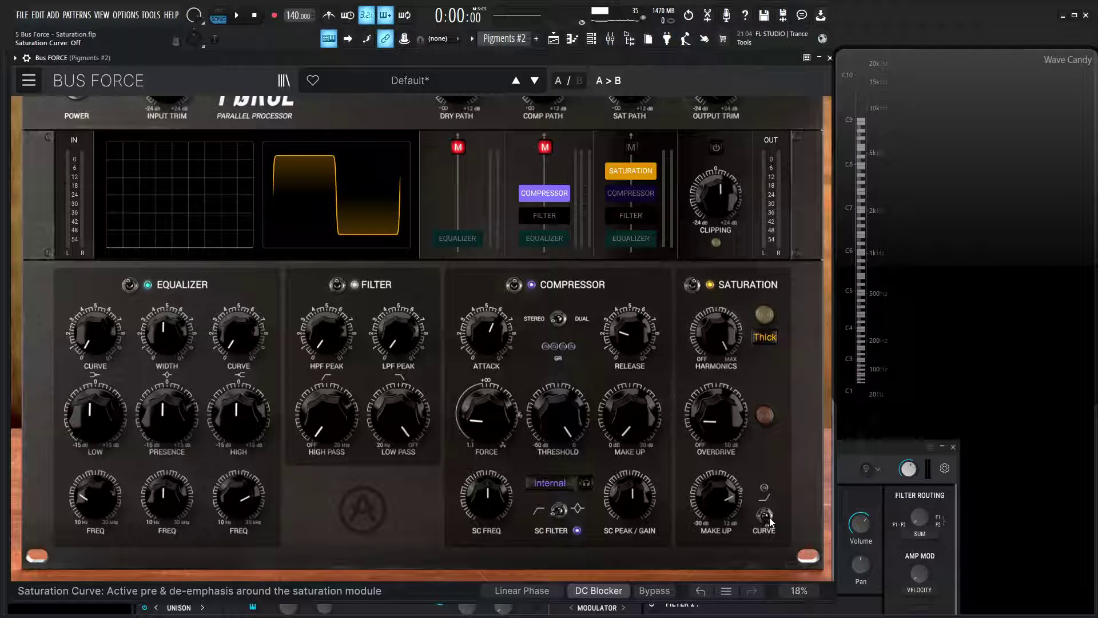
pyautogui.click(765, 516)
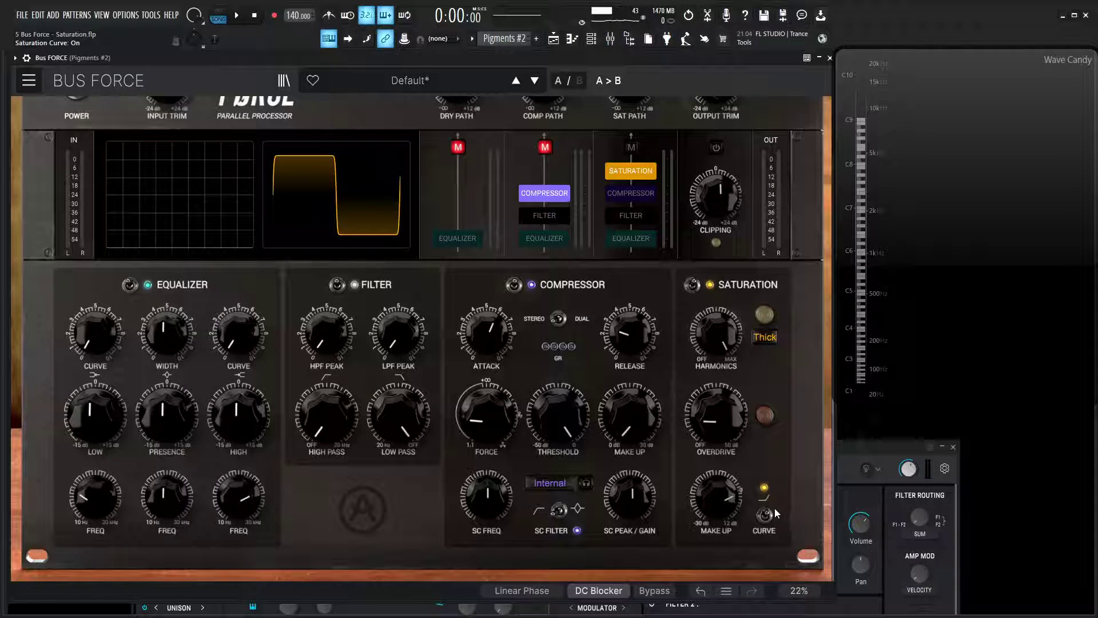
pyautogui.press('v')
pyautogui.press('v')
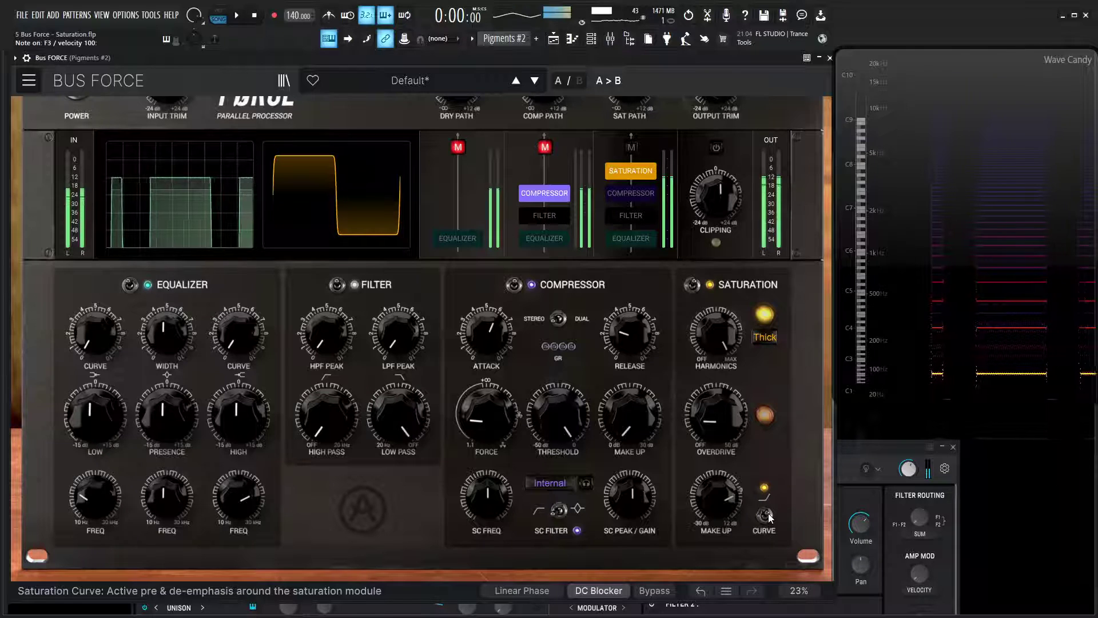
pyautogui.click(766, 516)
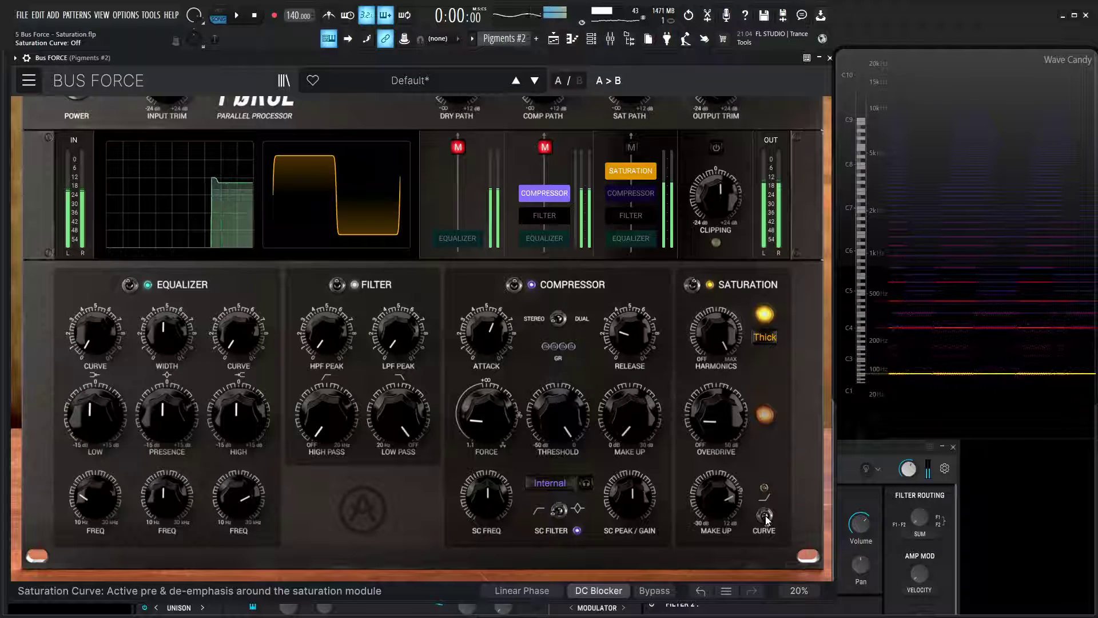
pyautogui.click(766, 516)
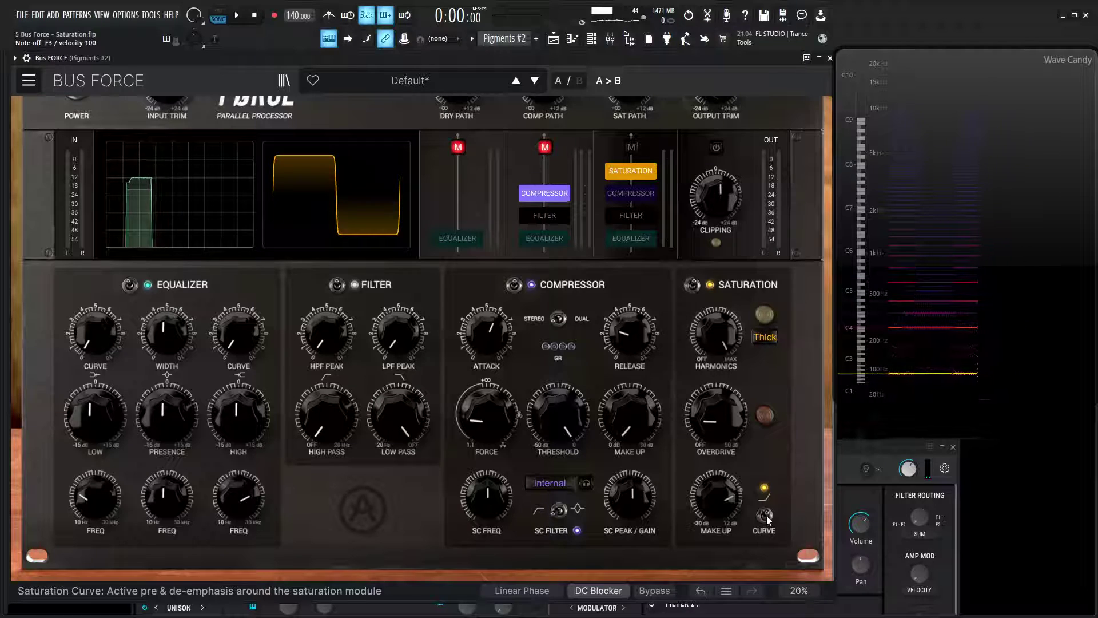
pyautogui.moveTo(709, 410)
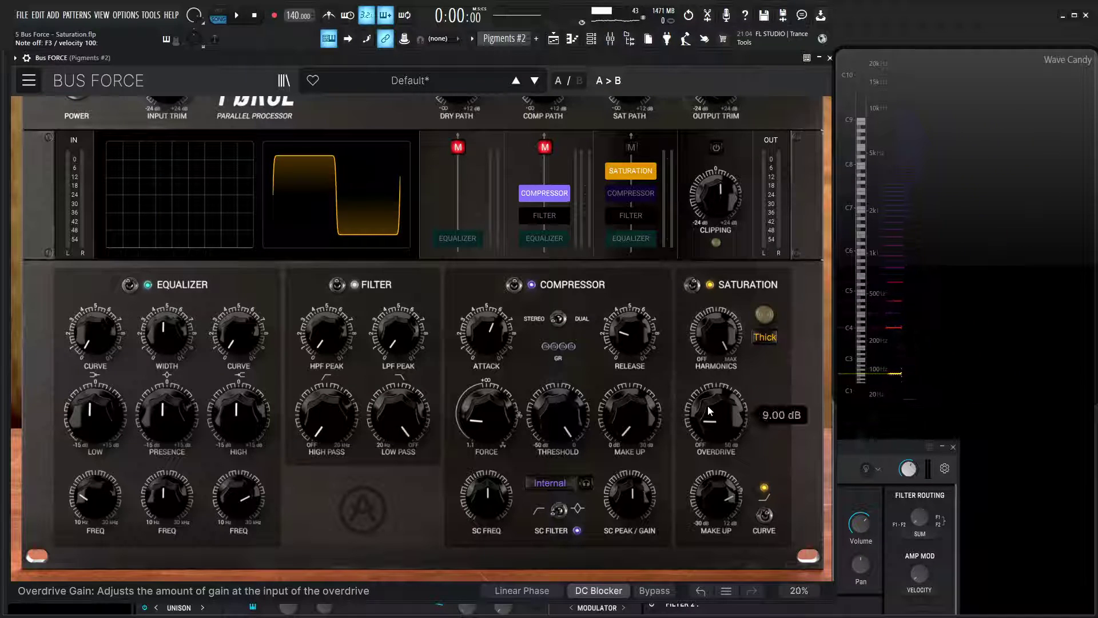